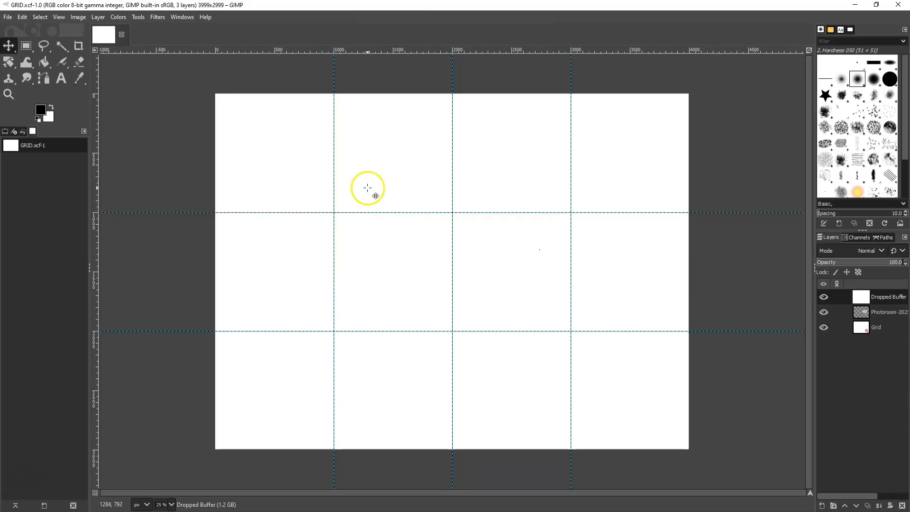
# Create a new image 4320 px wide and 4050 px high, accepting the large image size
pyautogui.click(7, 18)
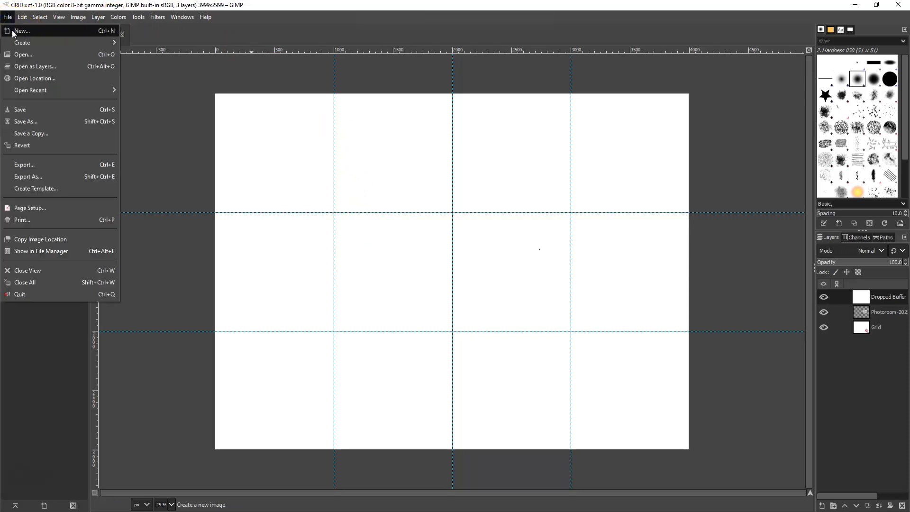
pyautogui.click(20, 30)
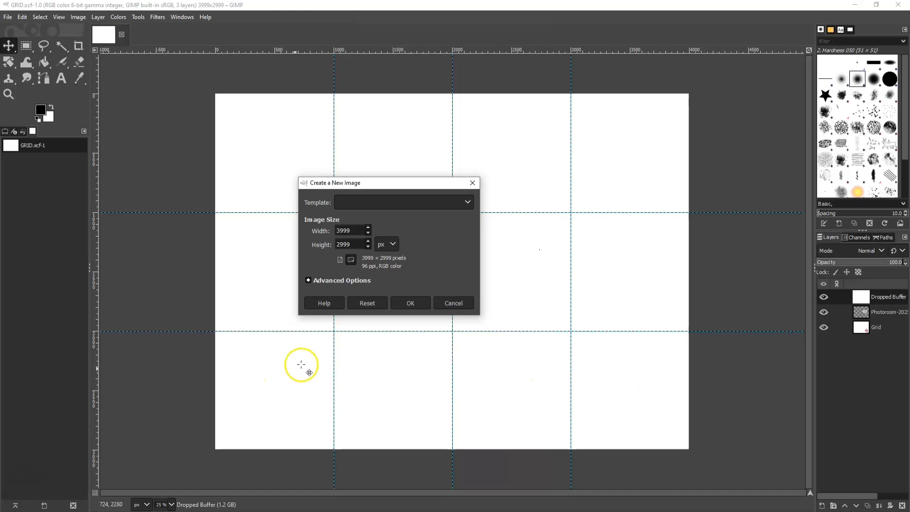
pyautogui.doubleClick(353, 231)
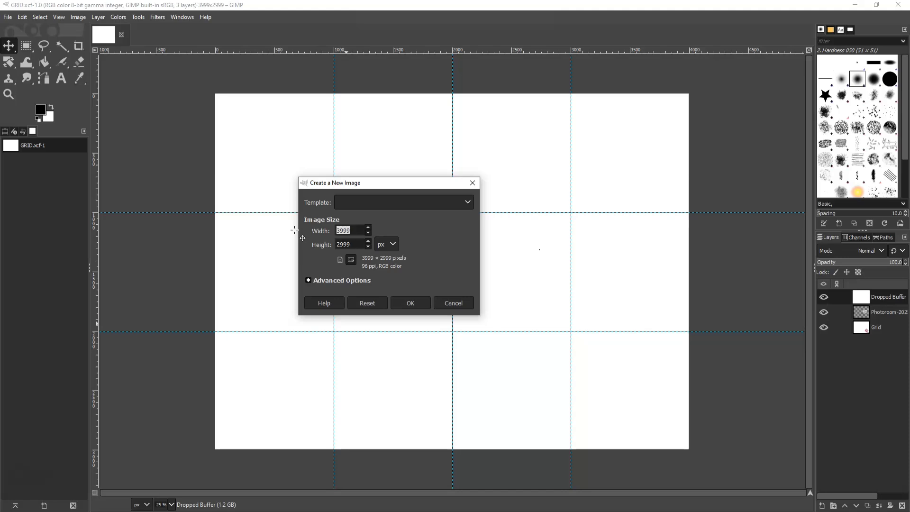
pyautogui.write('4320')
pyautogui.doubleClick(360, 244)
pyautogui.write('4050')
pyautogui.click(419, 302)
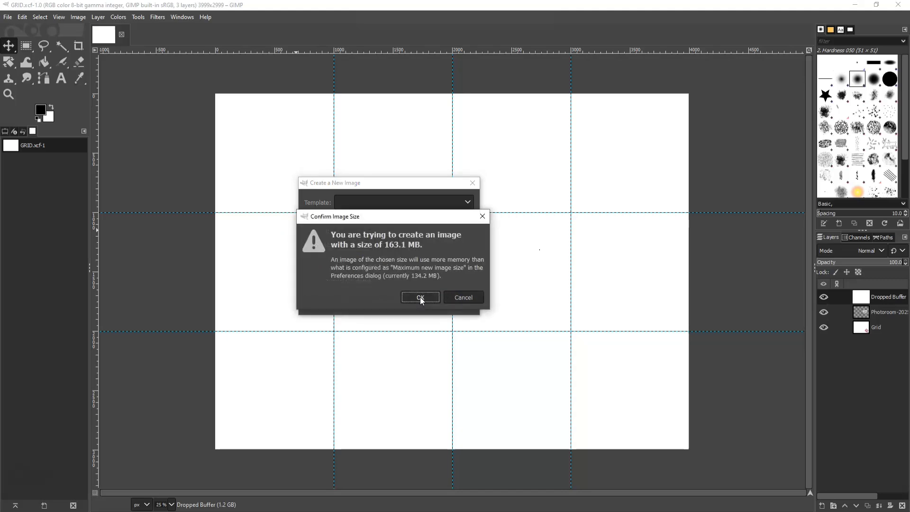
pyautogui.click(420, 296)
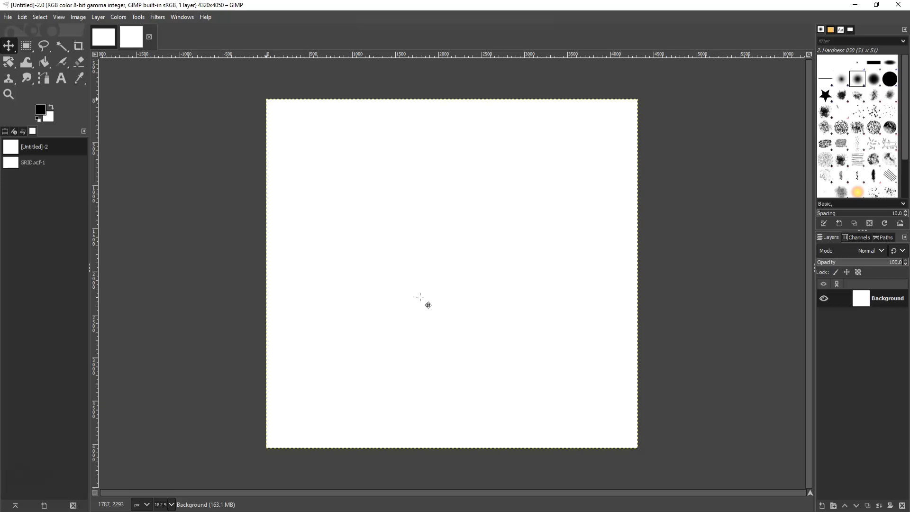
# Reorder the list of open images so the untitled image sits below GRID.xcf
pyautogui.rightClick(36, 165)
pyautogui.click(25, 164)
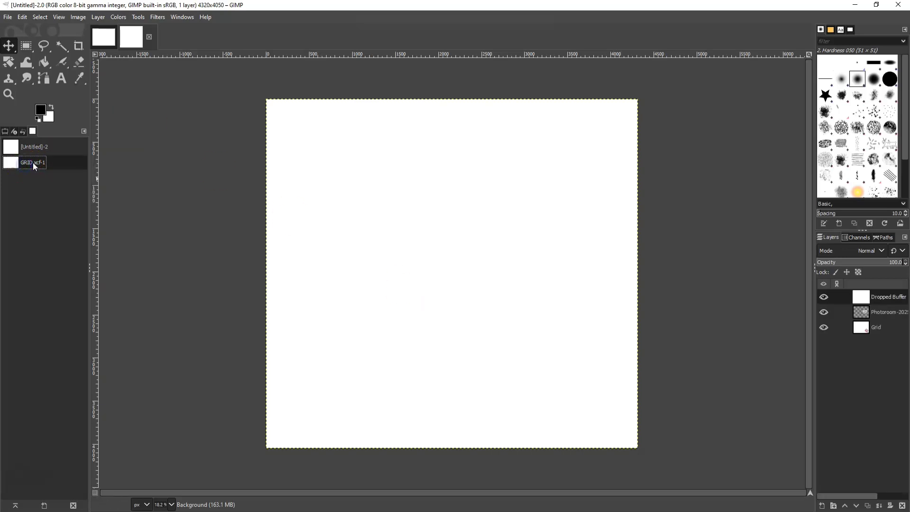
pyautogui.rightClick(32, 163)
pyautogui.click(19, 171)
pyautogui.moveTo(36, 147); pyautogui.dragTo(38, 169)
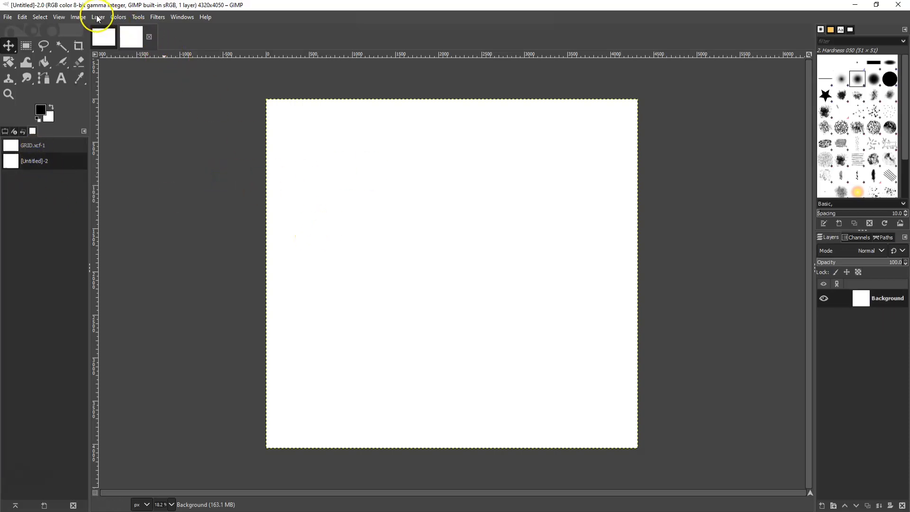
# Turn on the grid display for the untitled image
pyautogui.click(60, 18)
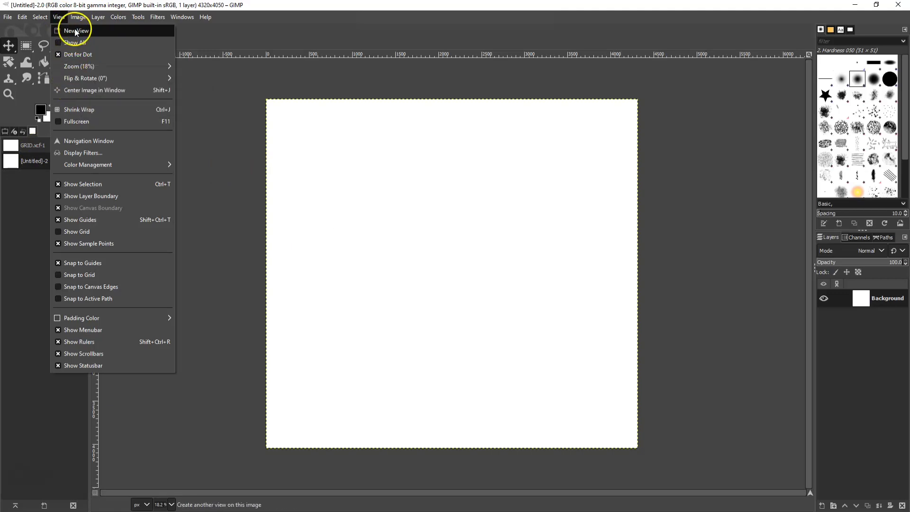
pyautogui.moveTo(98, 18)
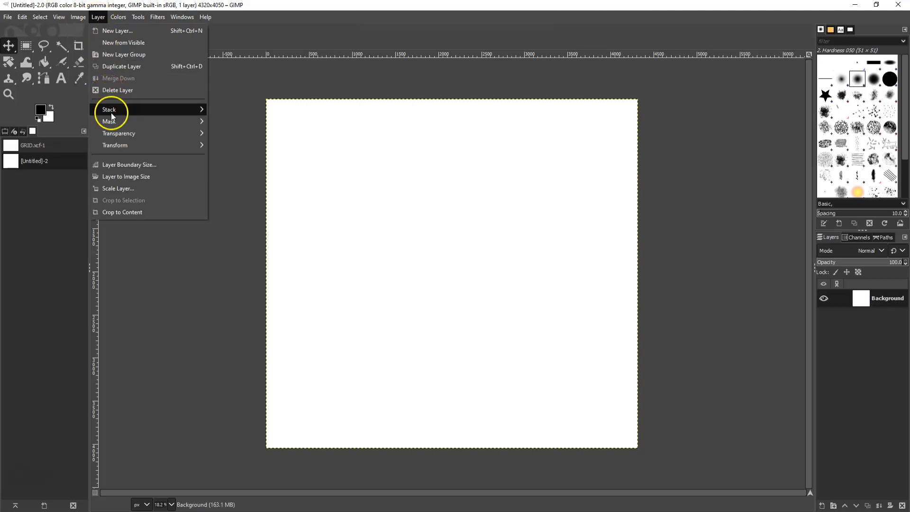
pyautogui.moveTo(111, 112)
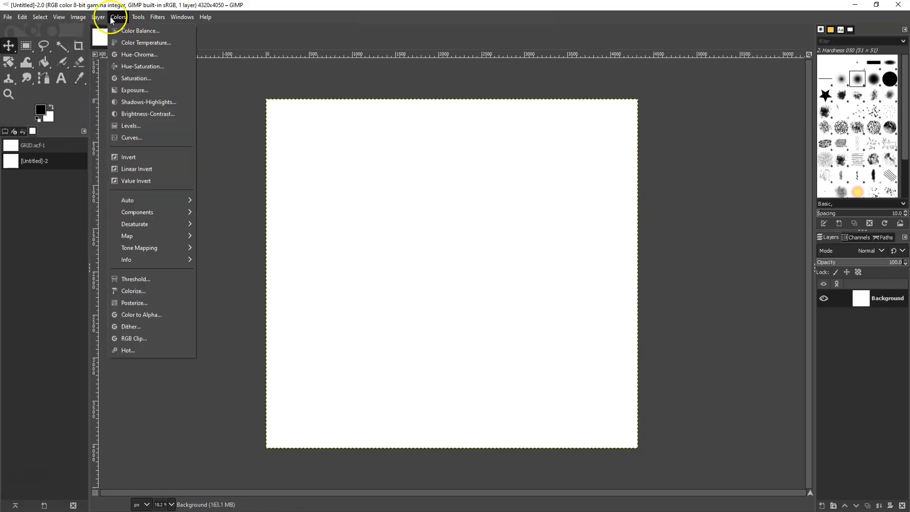
pyautogui.moveTo(46, 19)
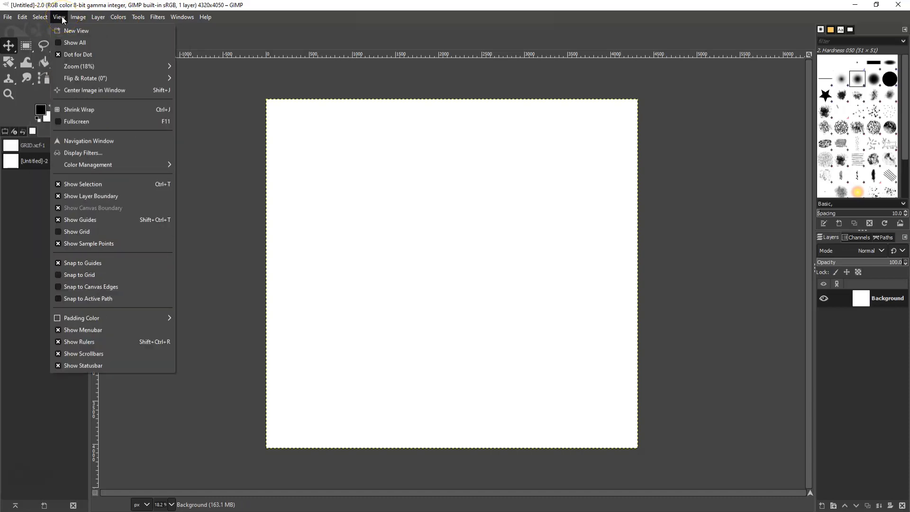
pyautogui.click(71, 233)
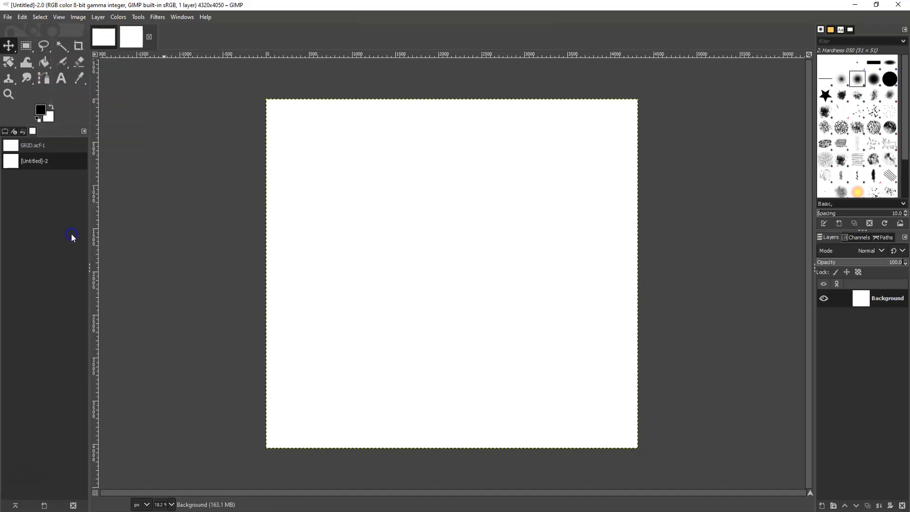
pyautogui.click(58, 18)
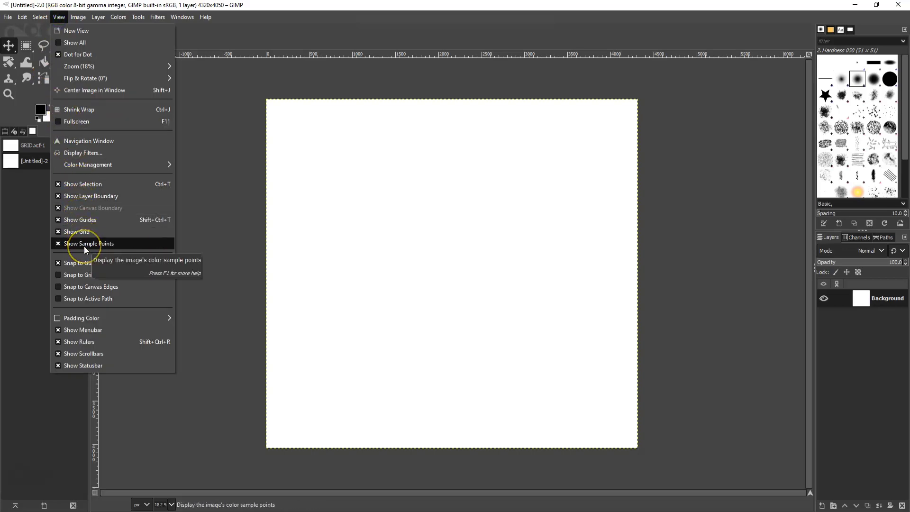
pyautogui.moveTo(78, 21)
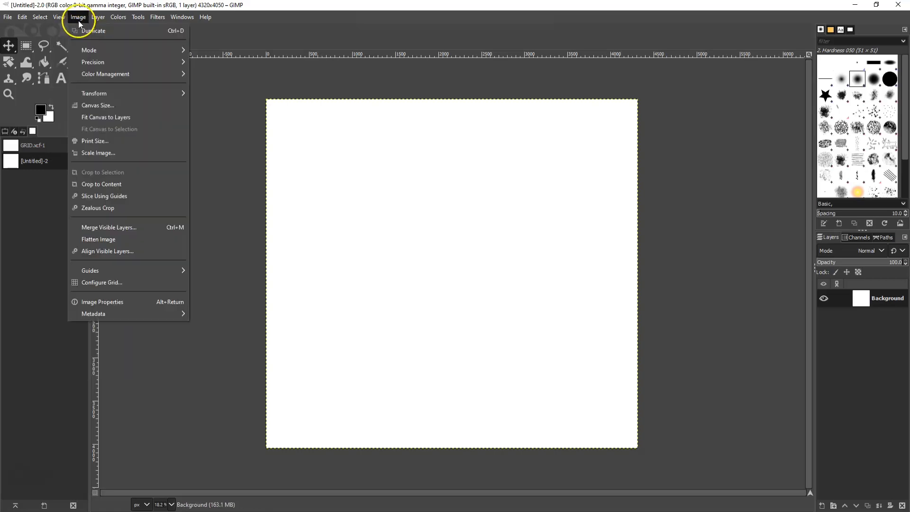
pyautogui.click(93, 195)
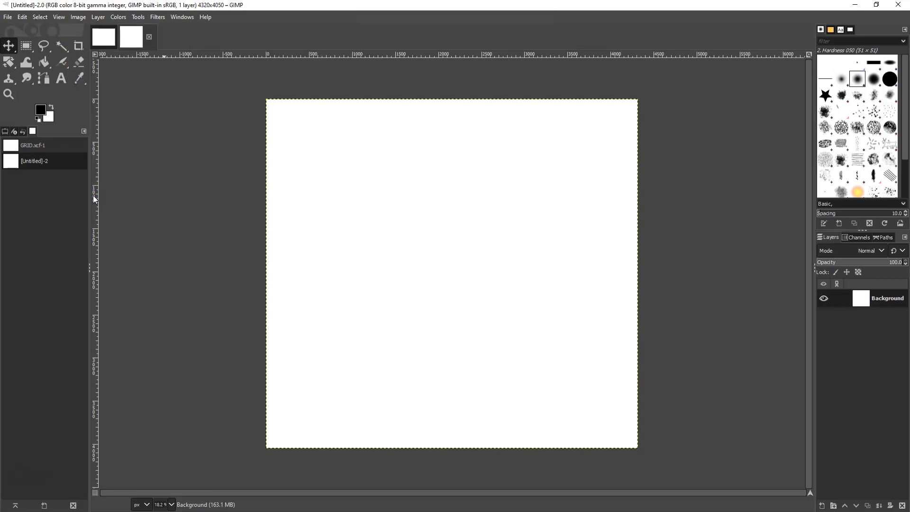
pyautogui.click(78, 17)
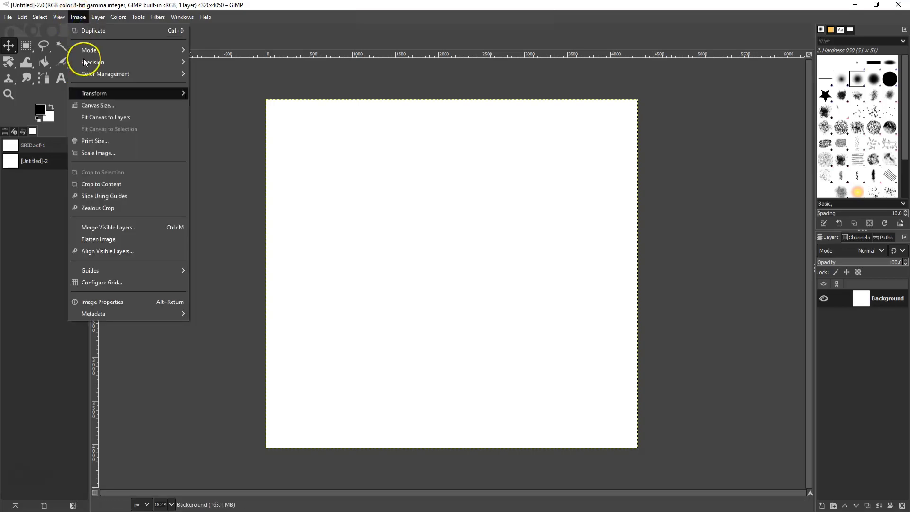
pyautogui.click(101, 282)
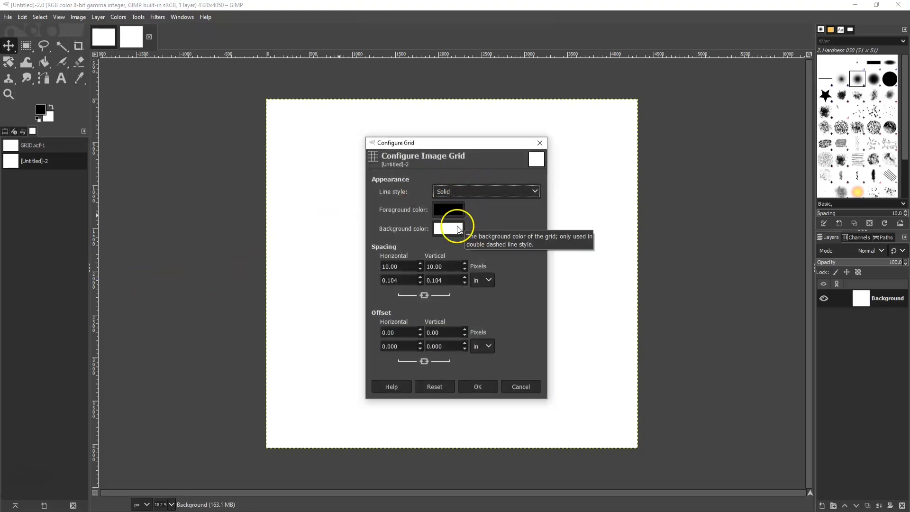
pyautogui.click(523, 387)
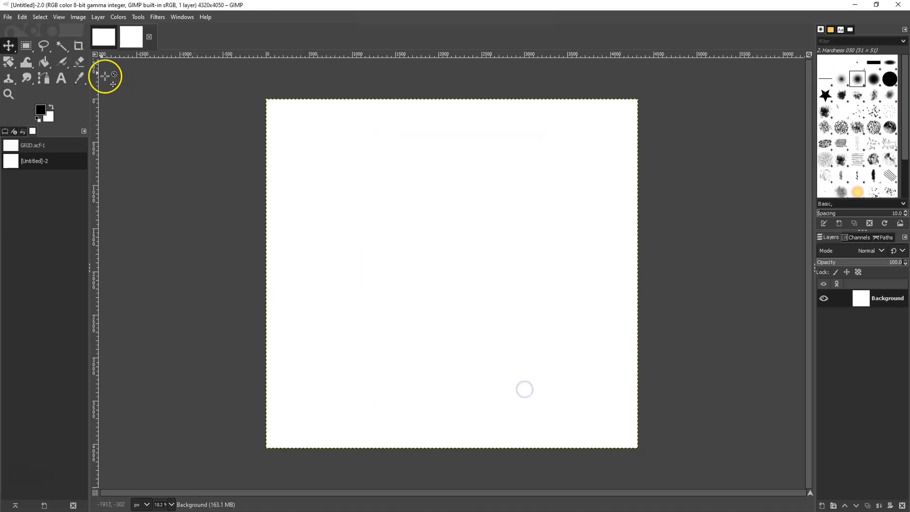
pyautogui.click(77, 18)
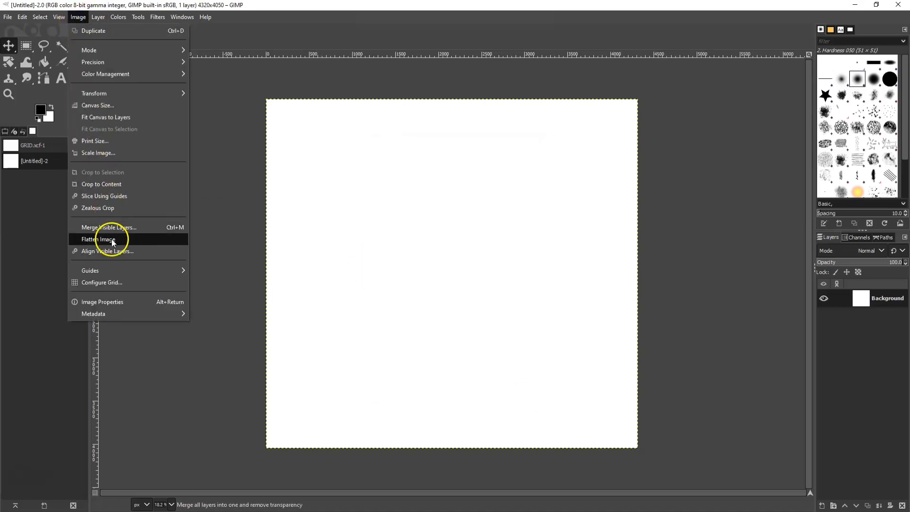
pyautogui.moveTo(116, 269)
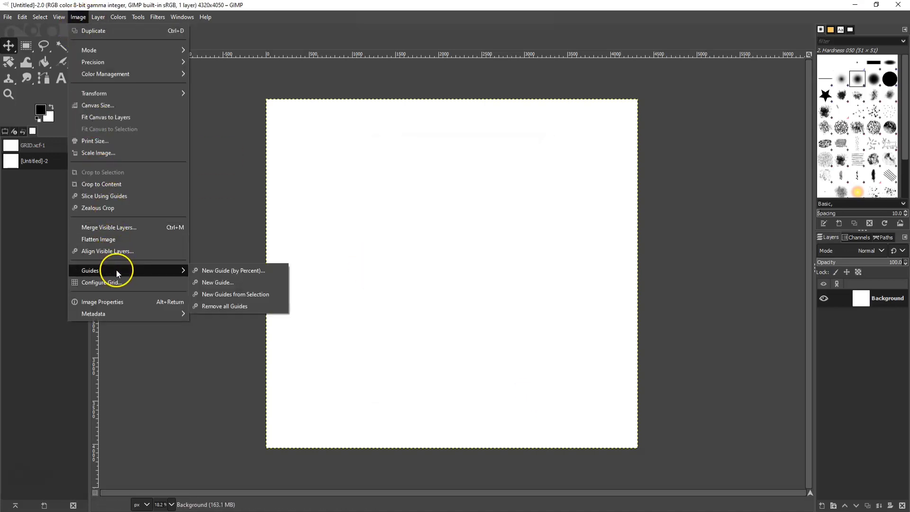
pyautogui.click(212, 282)
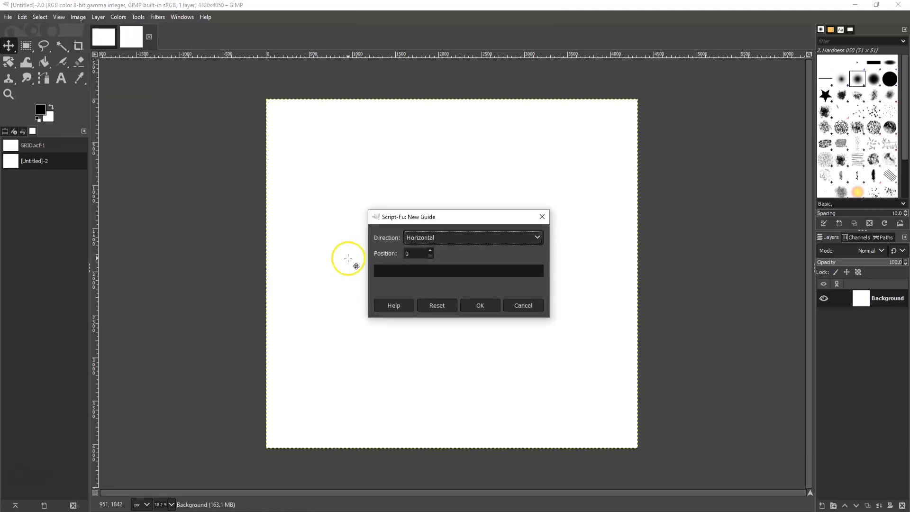
pyautogui.click(520, 304)
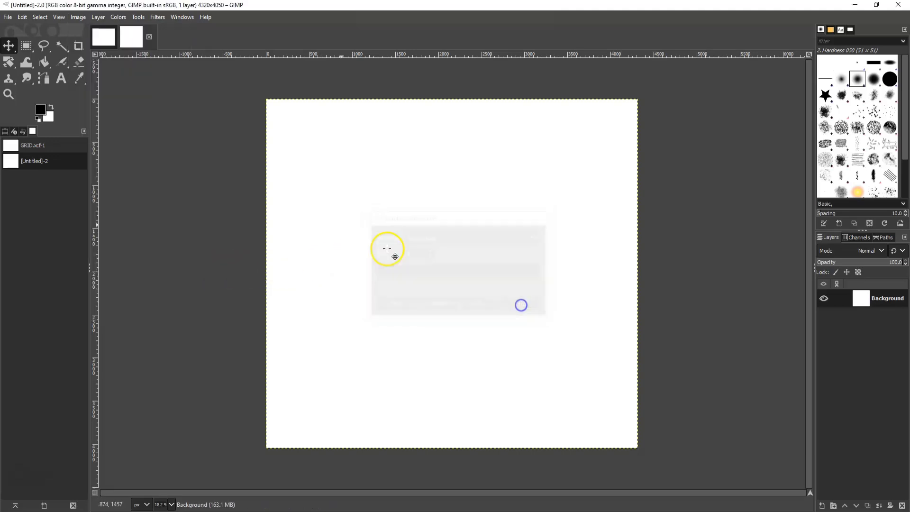
pyautogui.click(77, 17)
pyautogui.moveTo(106, 271)
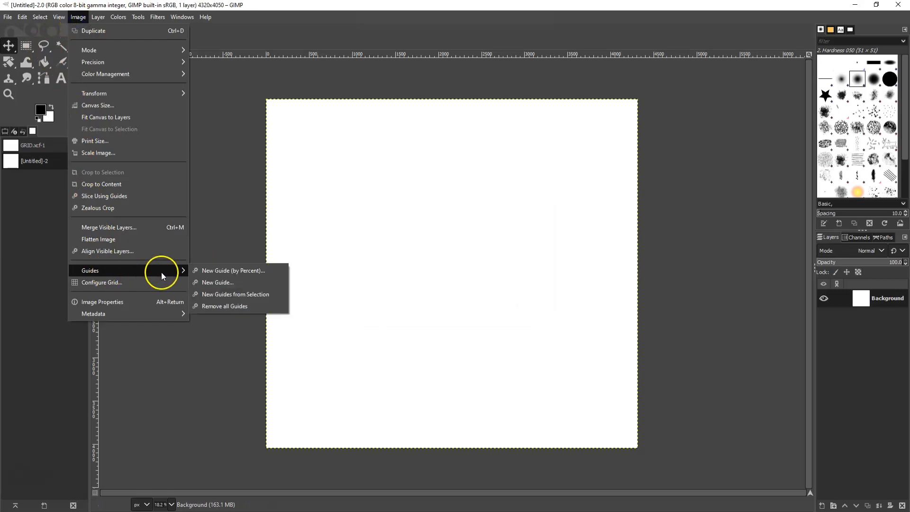
pyautogui.click(213, 271)
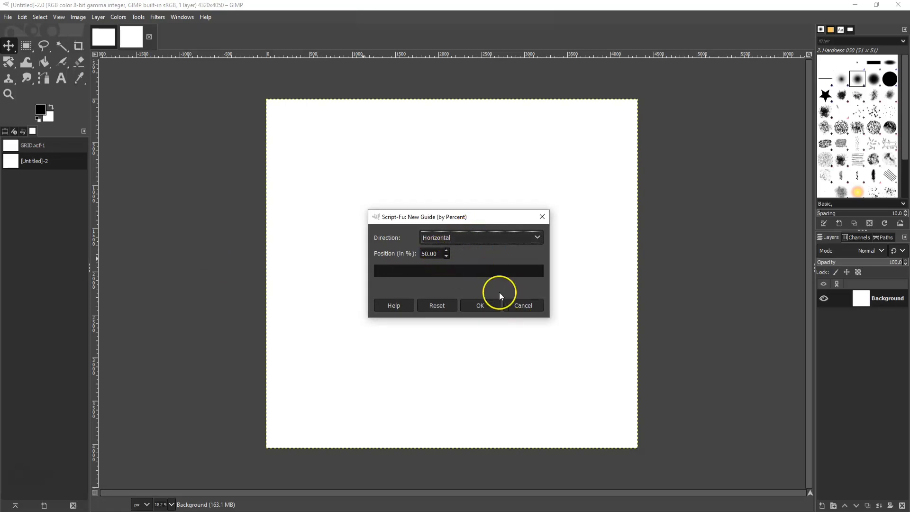
pyautogui.click(513, 306)
# Add a horizontal guide at position 1350 px to the untitled image
pyautogui.click(78, 17)
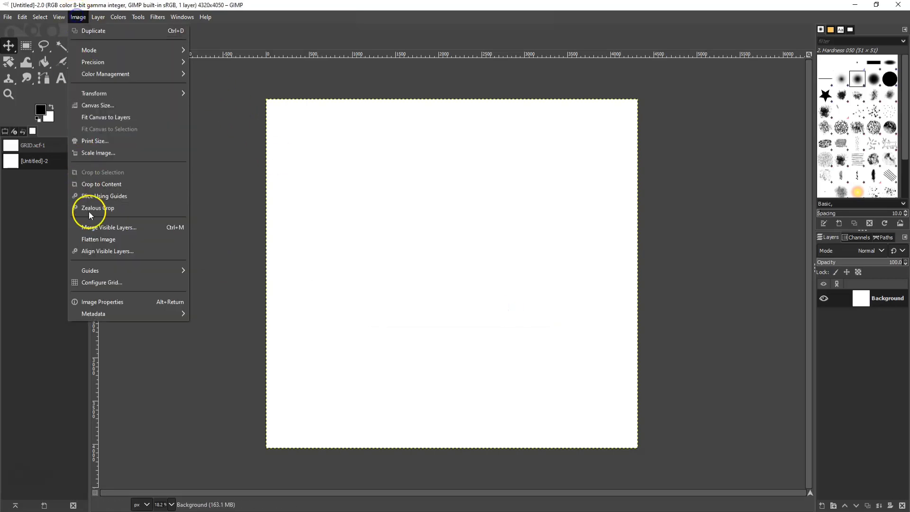
pyautogui.moveTo(101, 272)
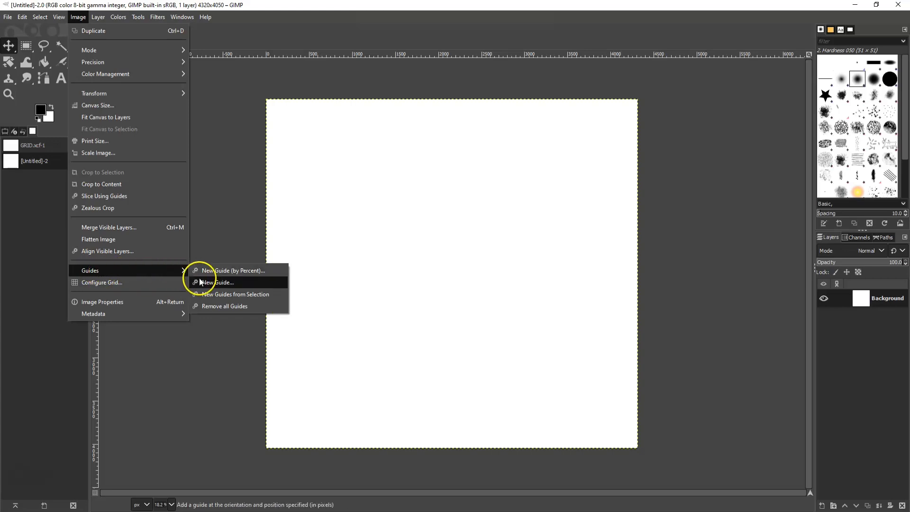
pyautogui.click(214, 283)
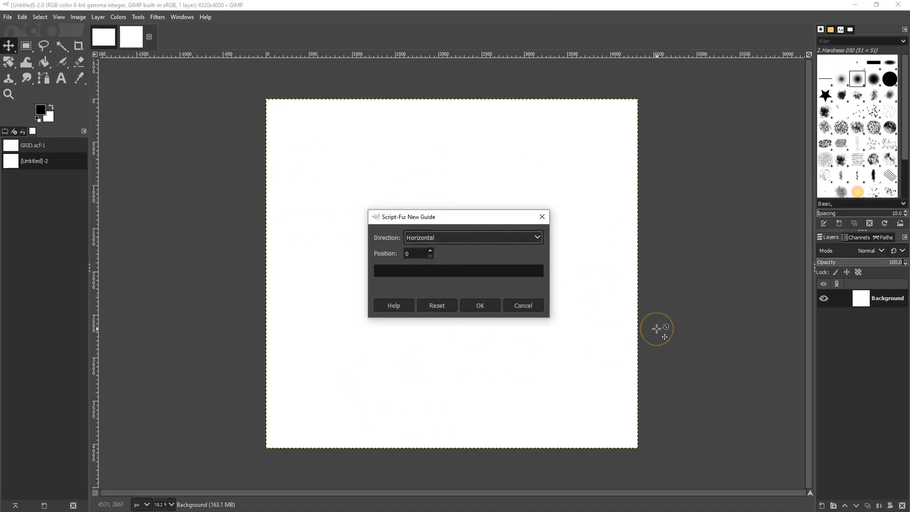
pyautogui.click(416, 252)
pyautogui.moveTo(416, 252); pyautogui.dragTo(383, 253)
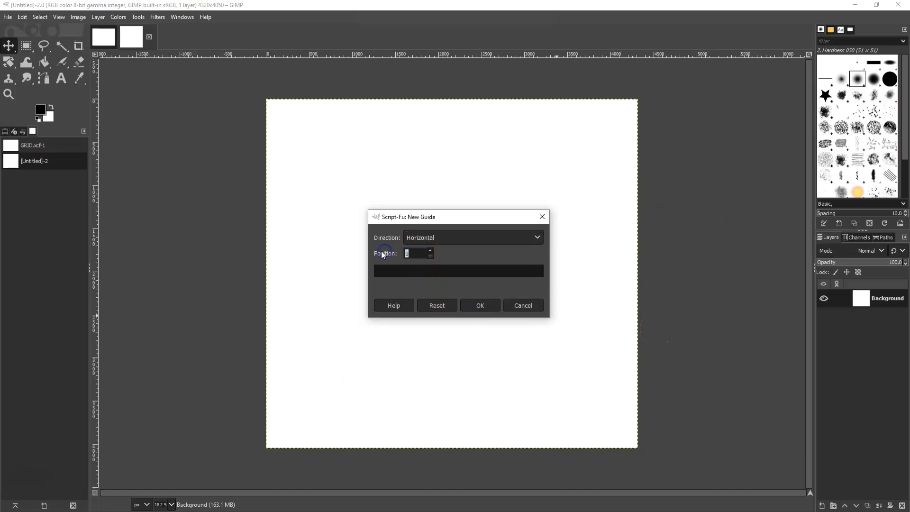
pyautogui.write('1350')
pyautogui.click(474, 307)
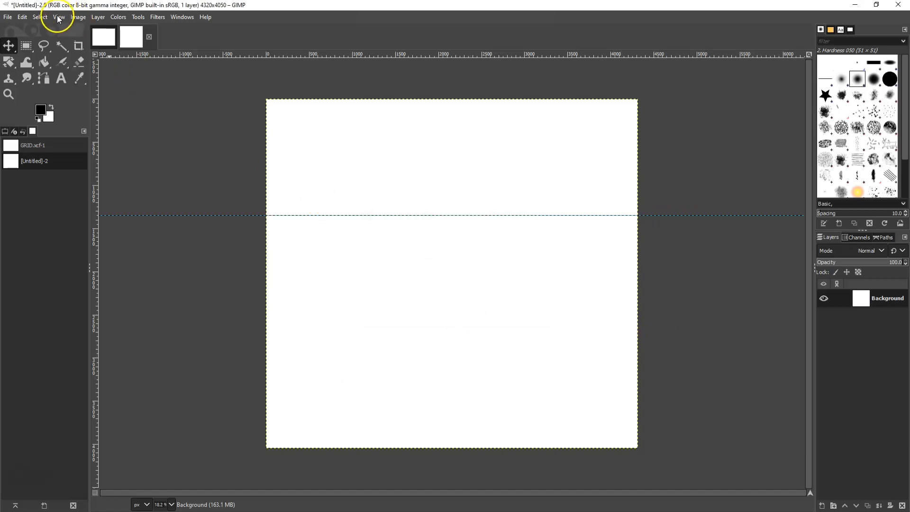
# Add a second horizontal guide at position 2700 px
pyautogui.click(78, 17)
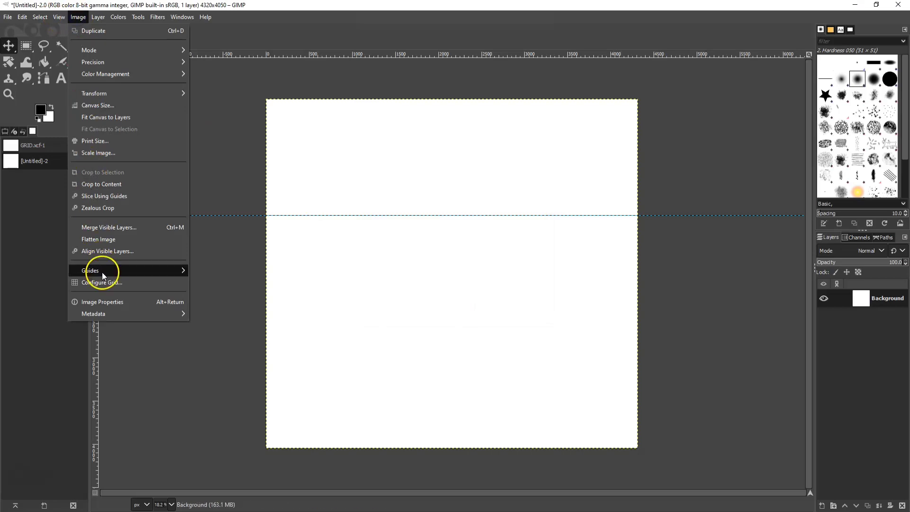
pyautogui.moveTo(163, 277)
pyautogui.click(218, 283)
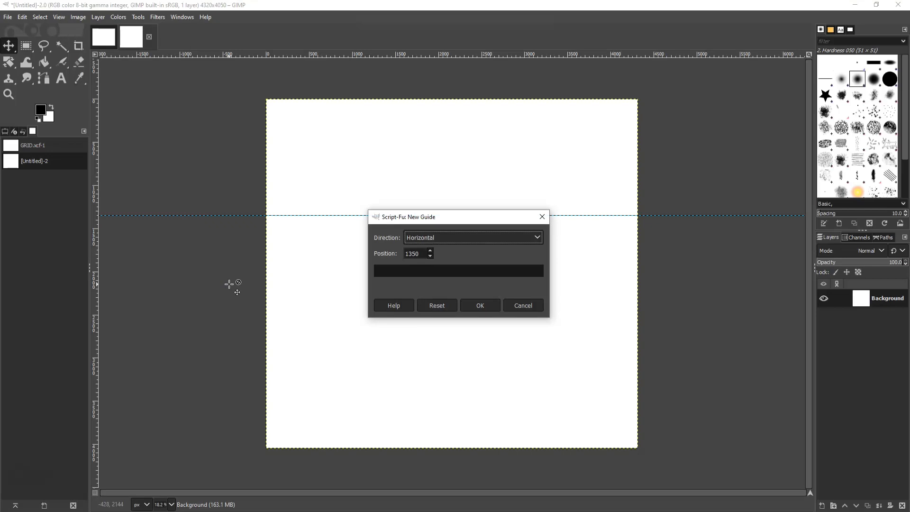
pyautogui.press('Tab')
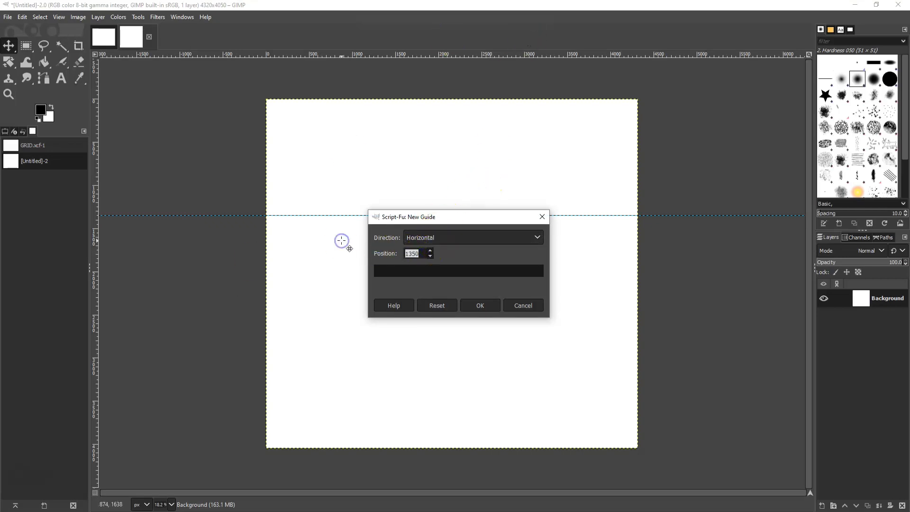
pyautogui.write('2700')
pyautogui.click(479, 305)
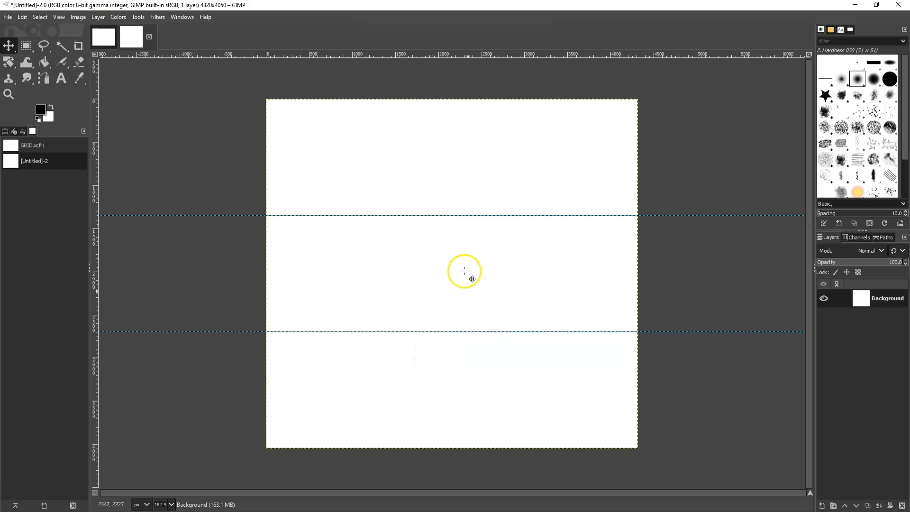
# Add a vertical guide at position 1080 px to the untitled image
pyautogui.click(80, 18)
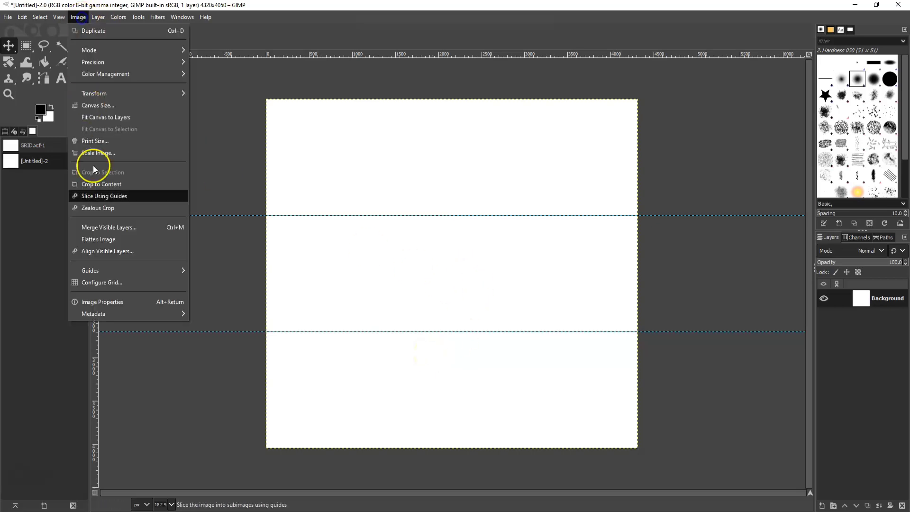
pyautogui.moveTo(99, 268)
pyautogui.click(214, 285)
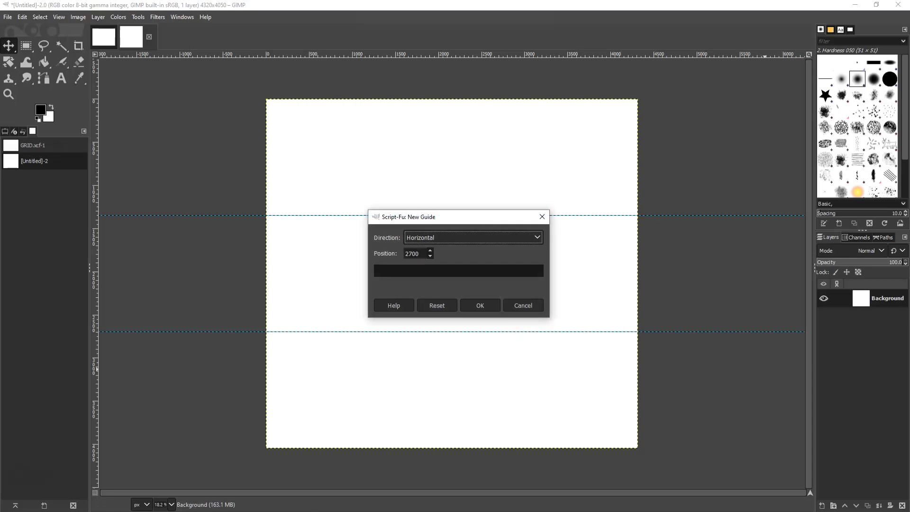
pyautogui.click(430, 256)
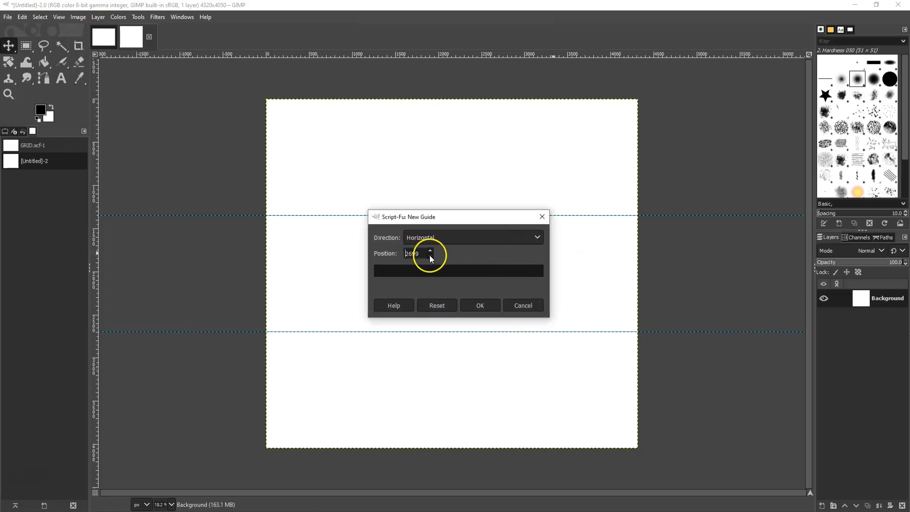
pyautogui.click(433, 238)
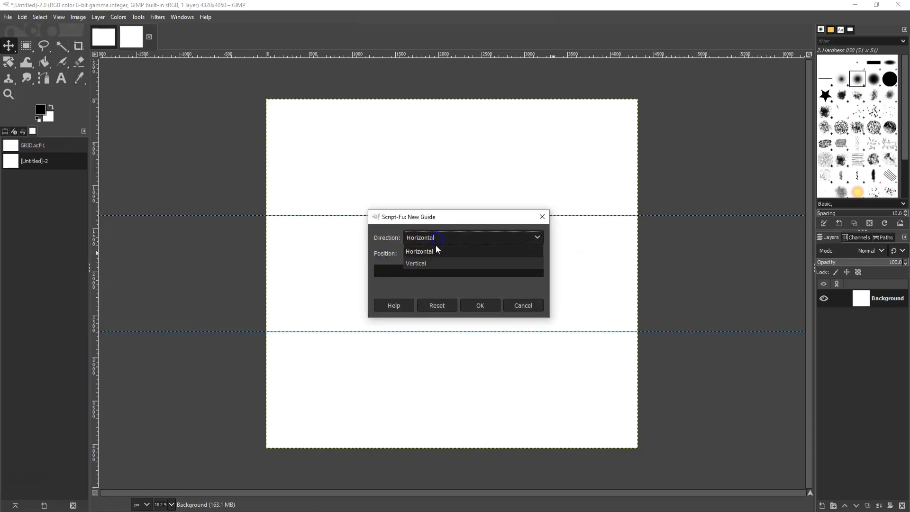
pyautogui.click(426, 262)
pyautogui.doubleClick(426, 254)
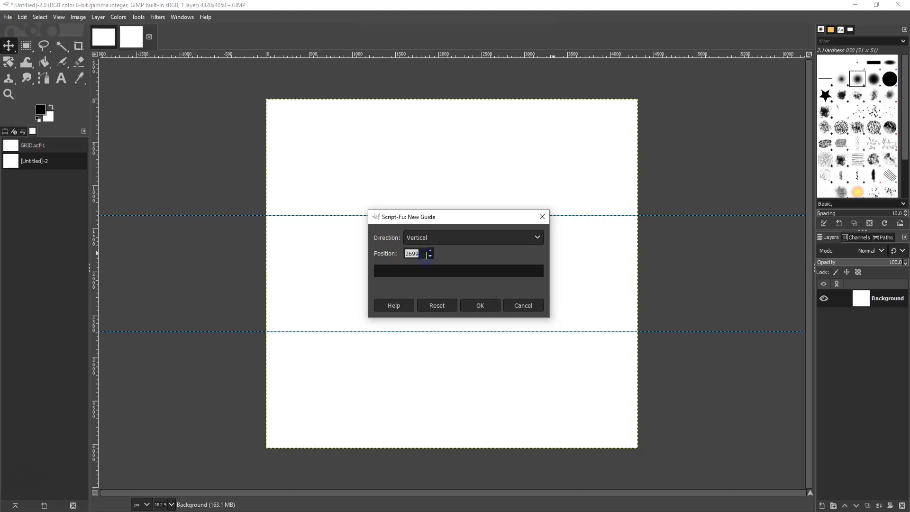
pyautogui.write('1080')
pyautogui.click(480, 306)
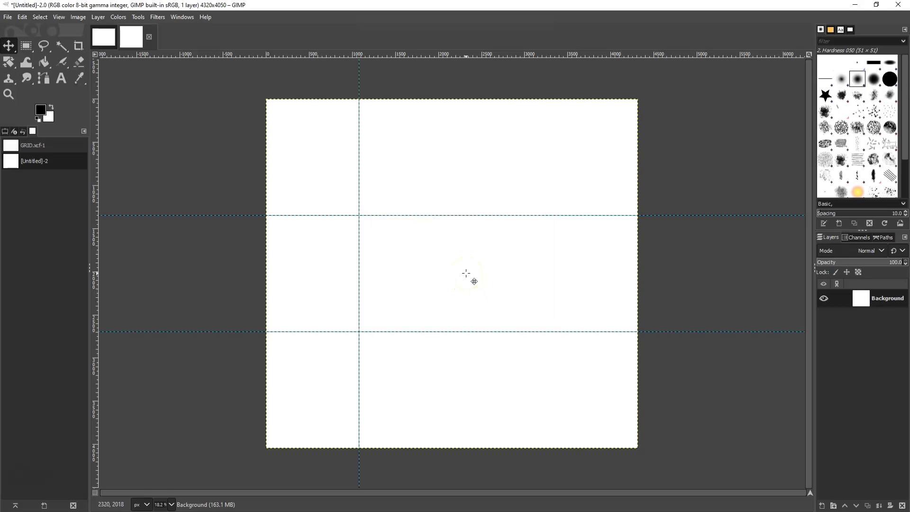
# Add a second vertical guide at position 2160 px
pyautogui.click(78, 17)
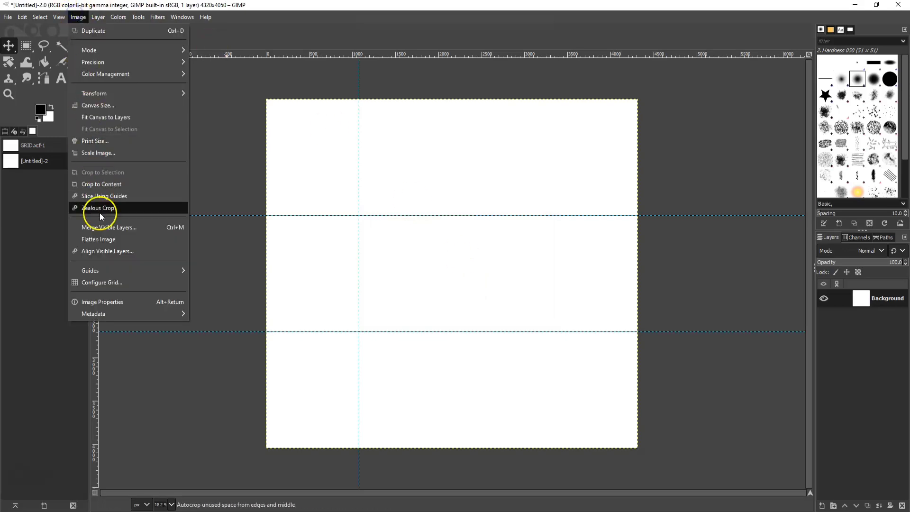
pyautogui.moveTo(102, 271)
pyautogui.click(219, 287)
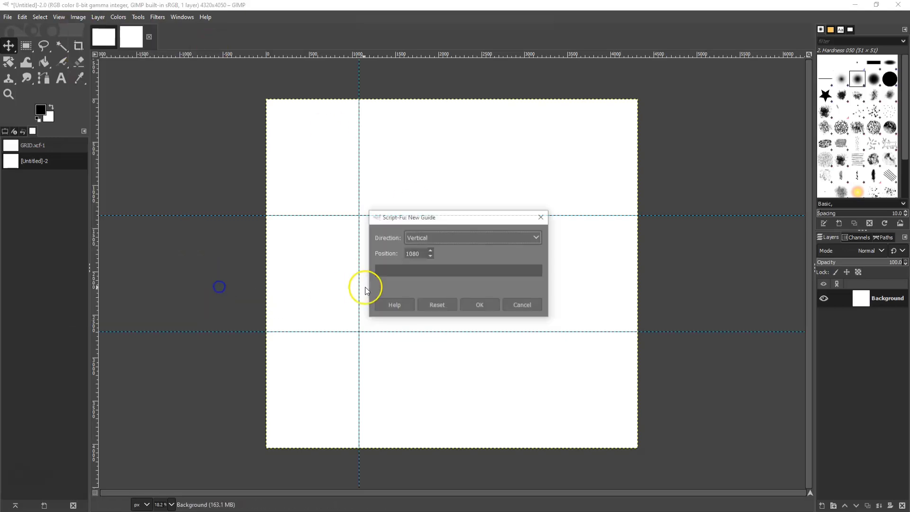
pyautogui.doubleClick(421, 251)
pyautogui.write('2160')
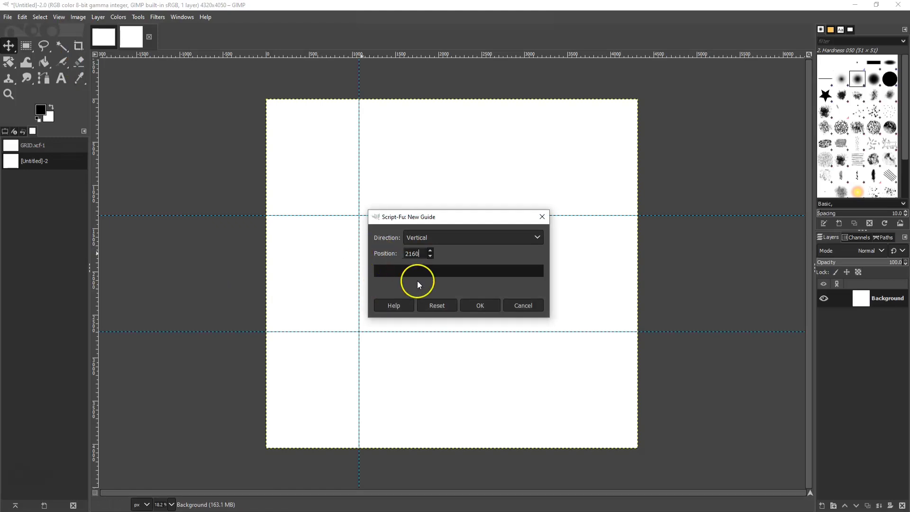
pyautogui.click(469, 304)
# Add a third vertical guide at position 3240 px
pyautogui.click(78, 17)
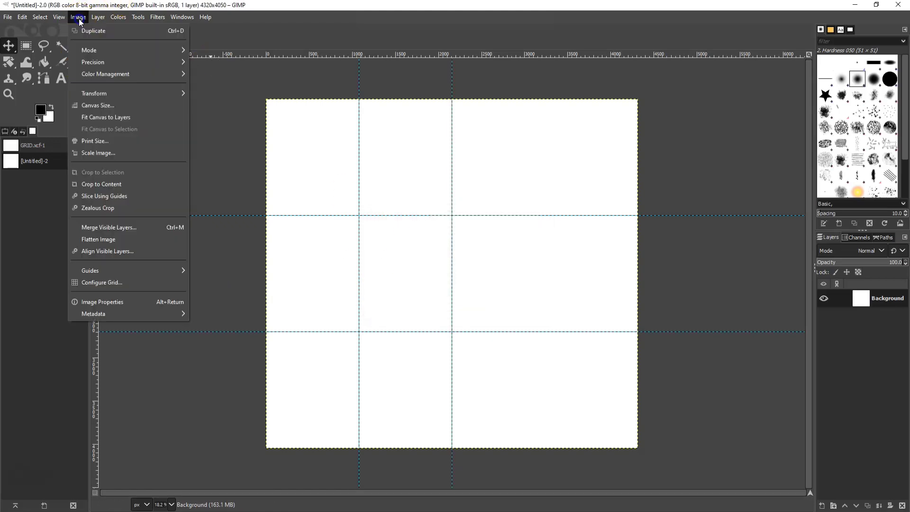
pyautogui.moveTo(109, 269)
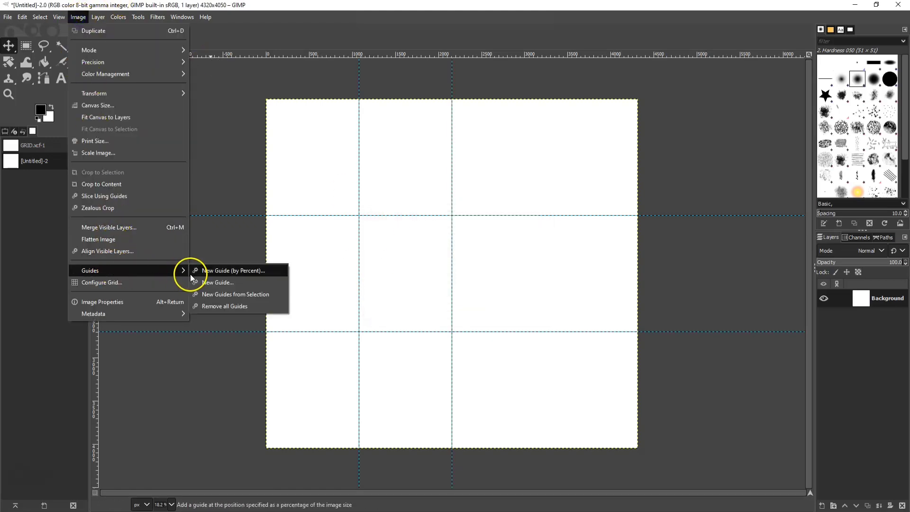
pyautogui.click(198, 284)
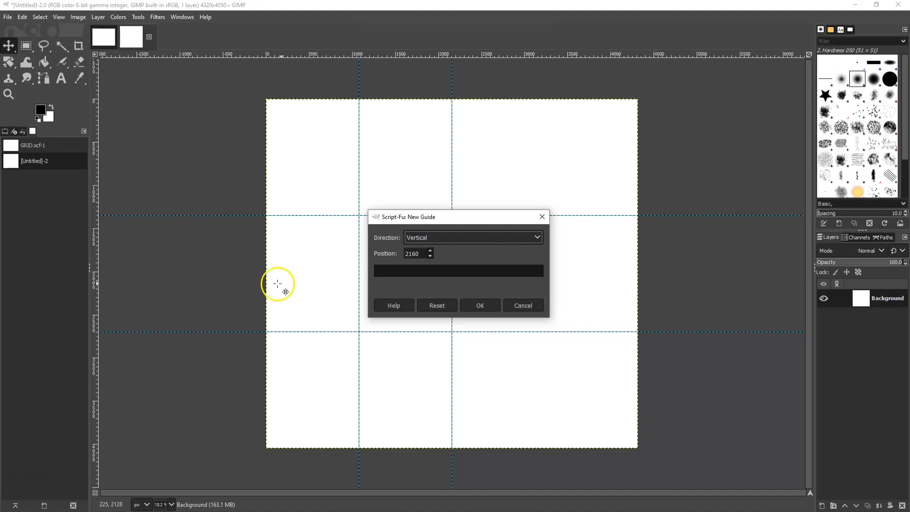
pyautogui.doubleClick(411, 254)
pyautogui.write('3240')
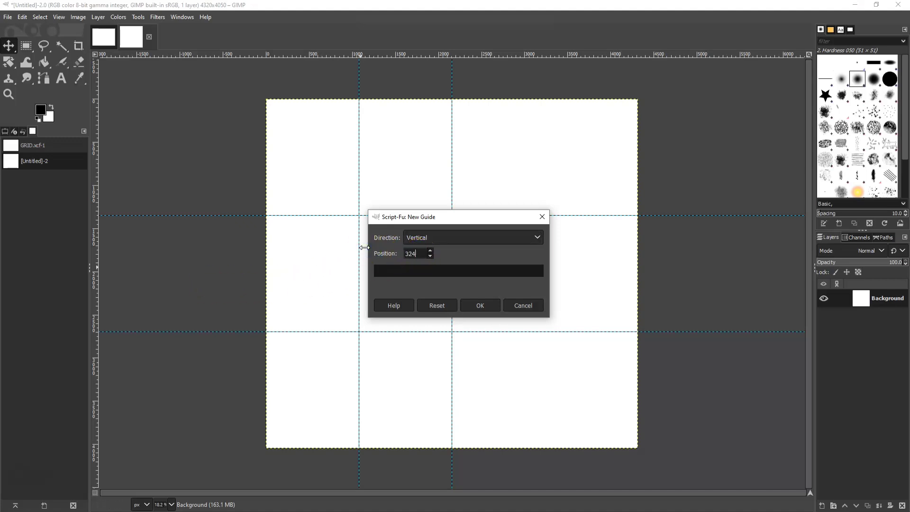
pyautogui.click(484, 303)
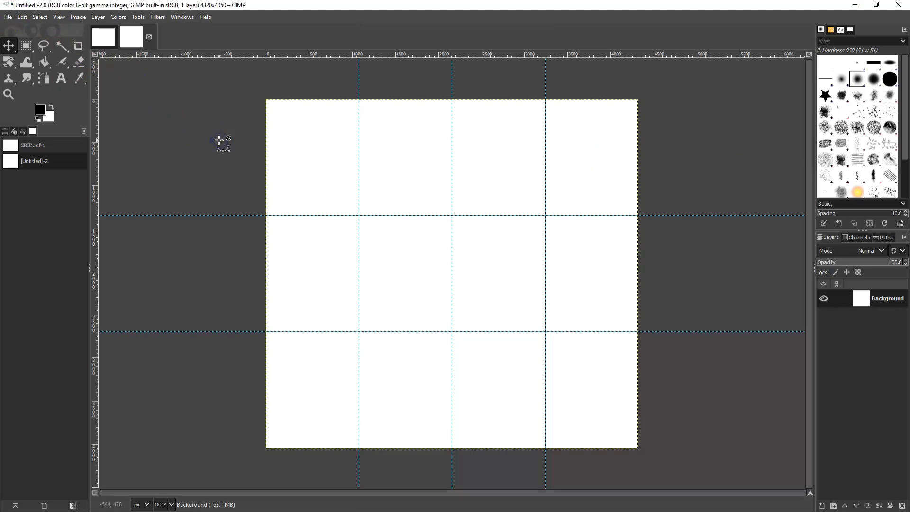
# Paste the copied succulent photo into the untitled image and shift it toward the left side of the grid
pyautogui.hotkey('ctrl', 'v')
pyautogui.moveTo(416, 279); pyautogui.dragTo(326, 237)
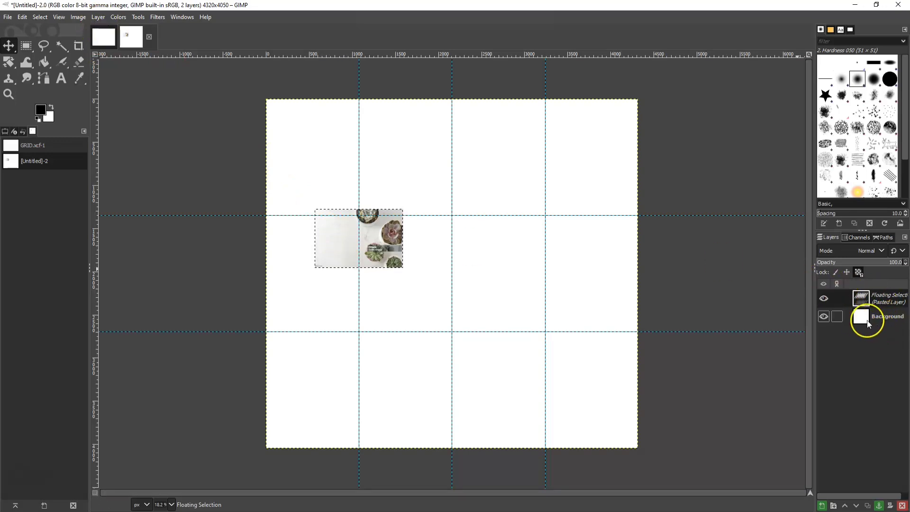
# Scale the pasted photo to a width of 4000 px and position it in the lower-right corner of the canvas
pyautogui.click(97, 18)
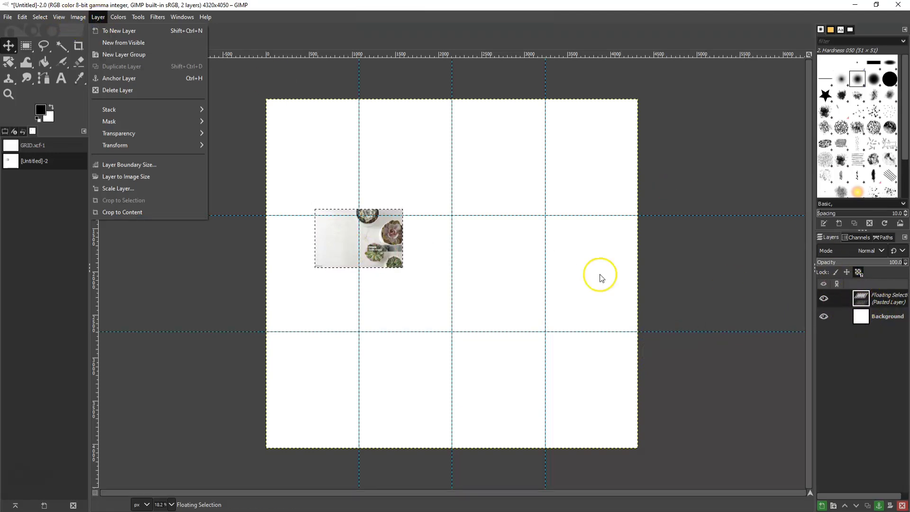
pyautogui.click(103, 188)
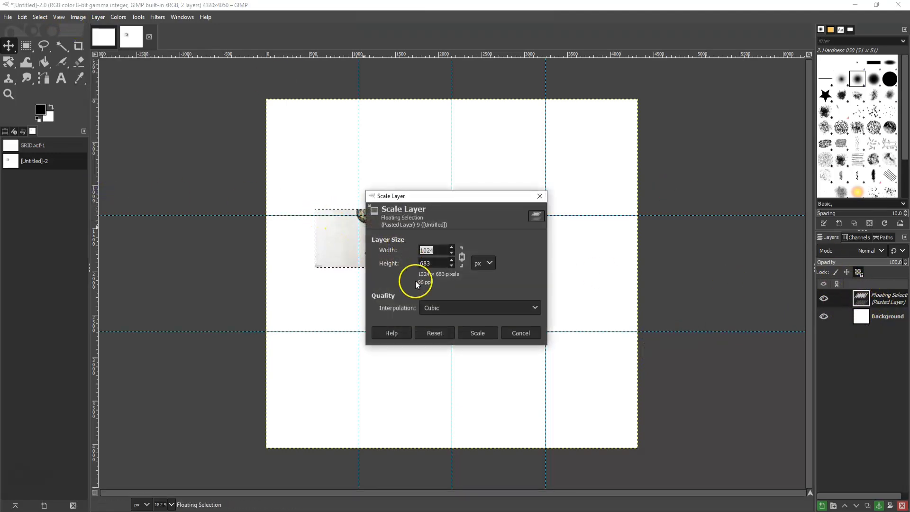
pyautogui.doubleClick(429, 251)
pyautogui.write('4000')
pyautogui.click(474, 334)
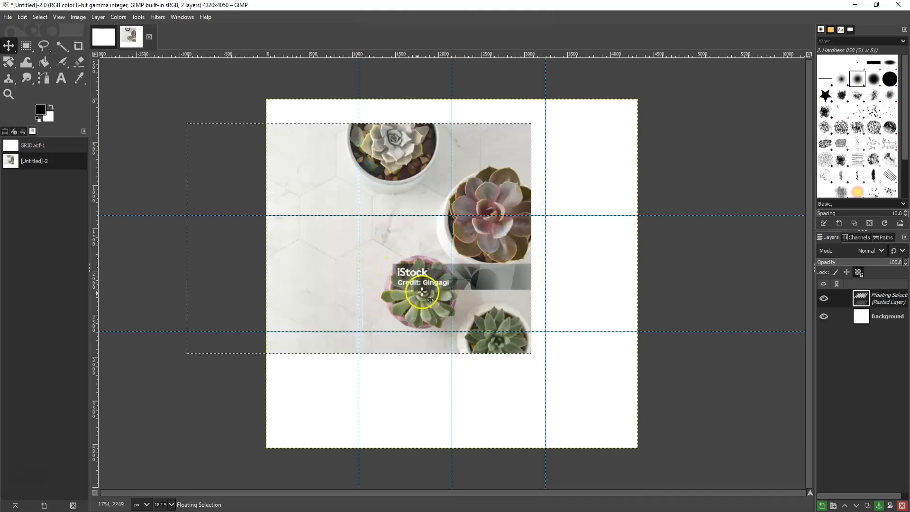
pyautogui.moveTo(394, 249); pyautogui.dragTo(502, 344)
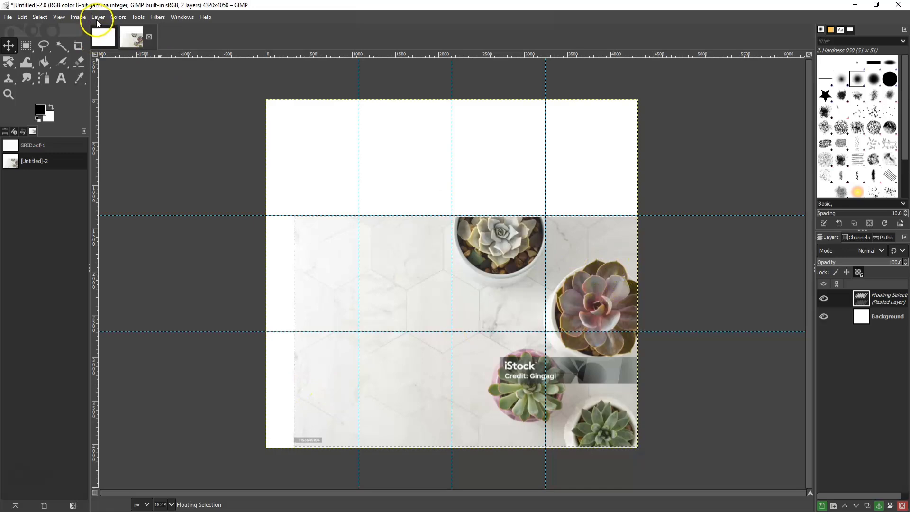
# Slice the untitled image into separate images along its guides
pyautogui.click(78, 18)
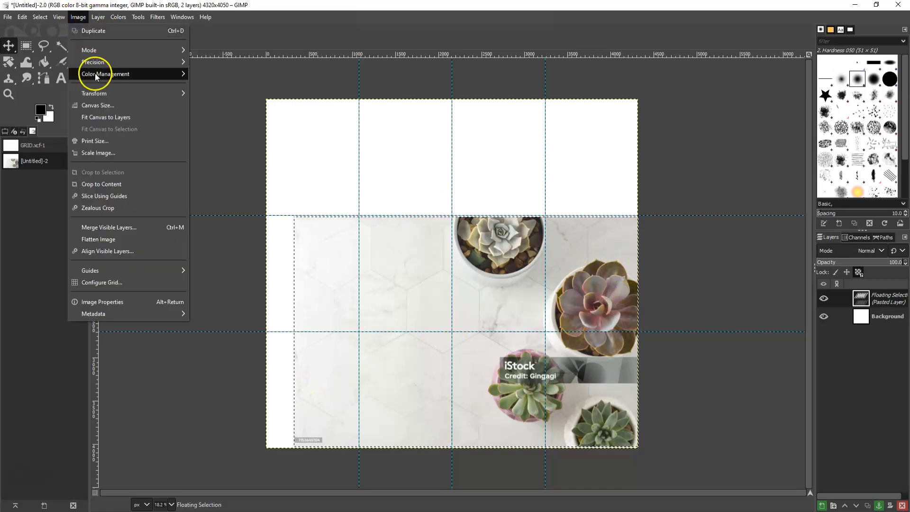
pyautogui.click(103, 196)
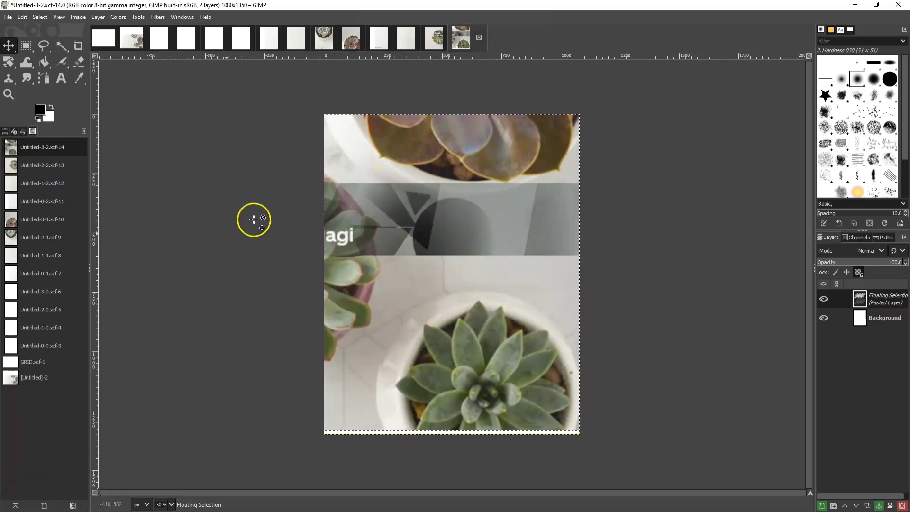
# Compare the slices Untitled-3-2, Untitled-2-2 and Untitled-0-2 with their matching grid cells in the original untitled image
pyautogui.click(38, 378)
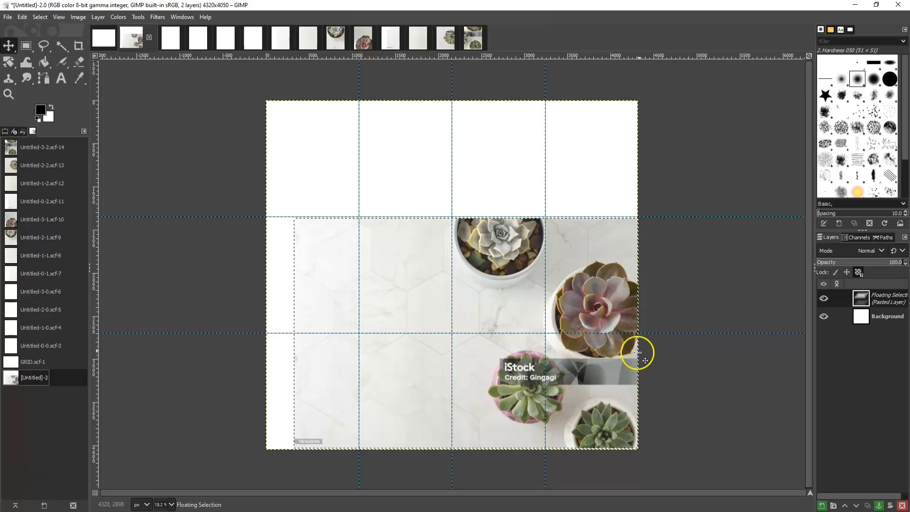
pyautogui.click(41, 150)
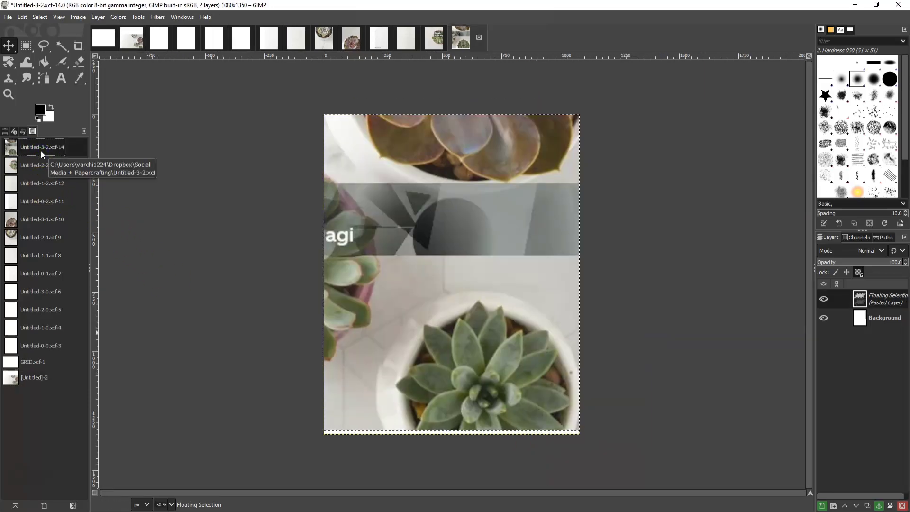
pyautogui.click(38, 164)
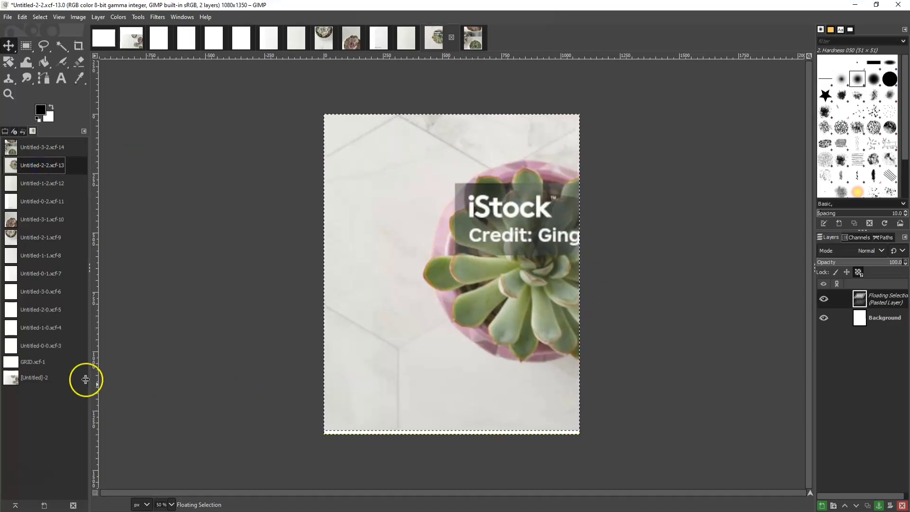
pyautogui.click(35, 378)
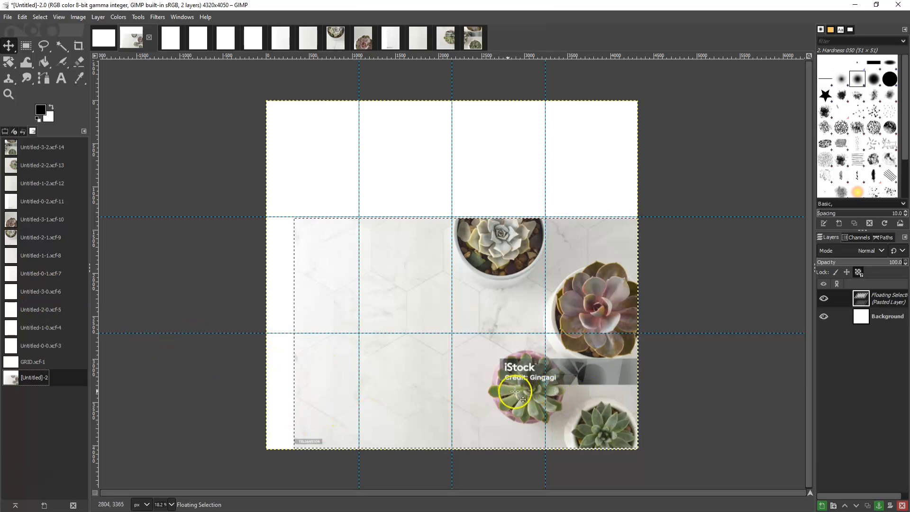
pyautogui.click(38, 201)
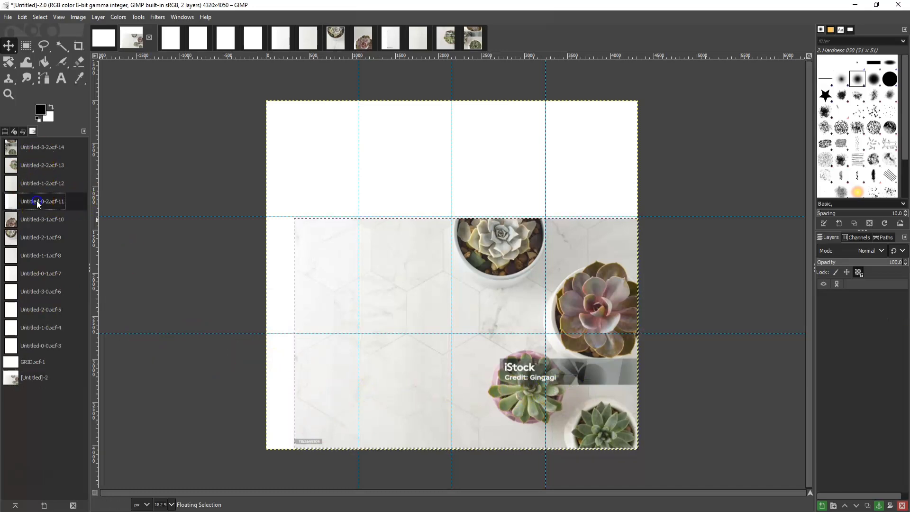
pyautogui.click(35, 377)
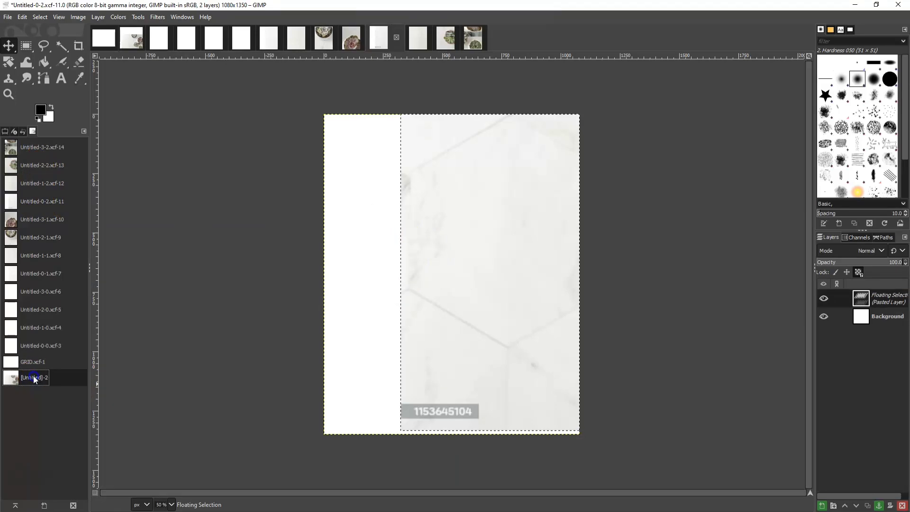
# Insert the slice Untitled-0-2.xcf into the untitled image as a layer and try to reposition it over the photo
pyautogui.moveTo(43, 203); pyautogui.dragTo(368, 235)
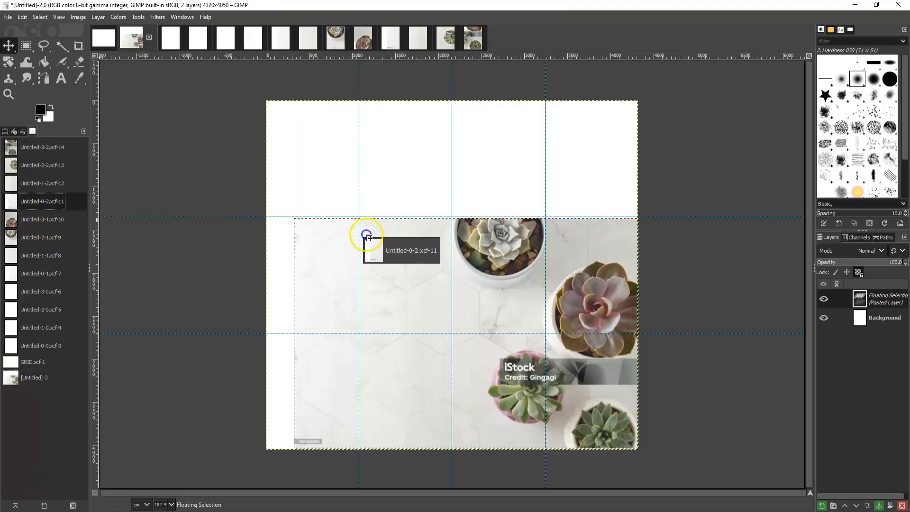
pyautogui.moveTo(532, 257); pyautogui.dragTo(575, 264)
pyautogui.moveTo(466, 271); pyautogui.dragTo(500, 260)
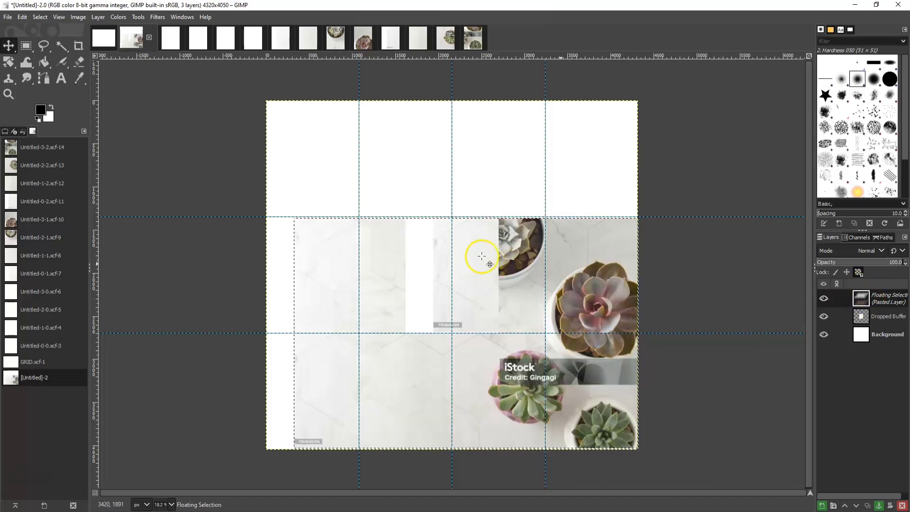
# Try to select the inserted slice's layer and swap its stacking order with the floating selection
pyautogui.click(878, 314)
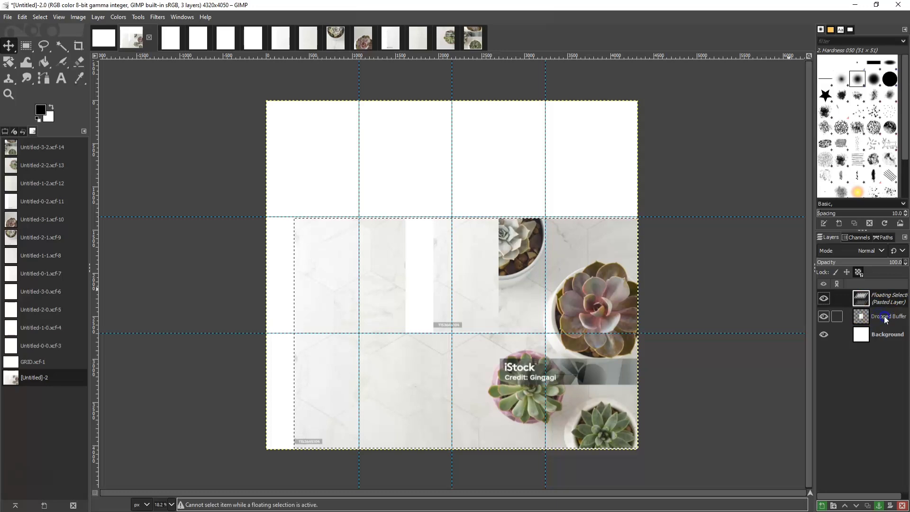
pyautogui.moveTo(883, 316); pyautogui.dragTo(883, 288)
pyautogui.click(877, 316)
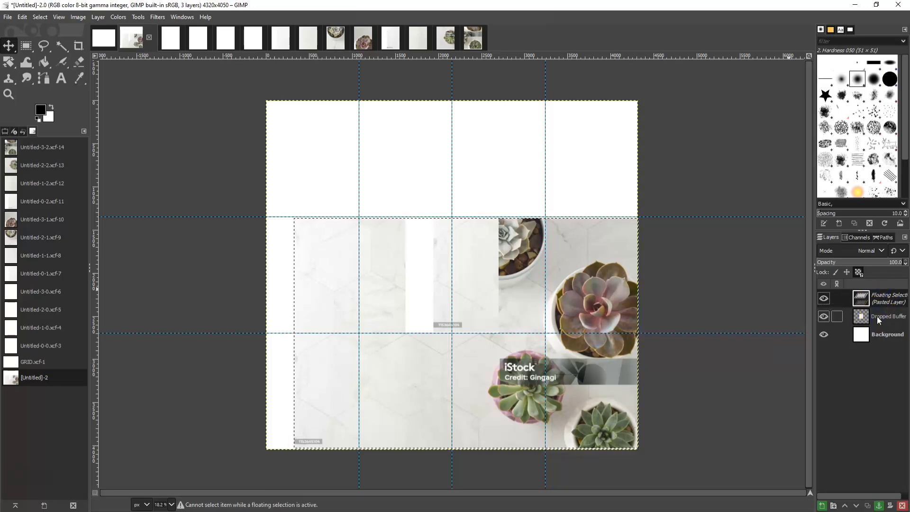
pyautogui.click(875, 317)
pyautogui.click(826, 315)
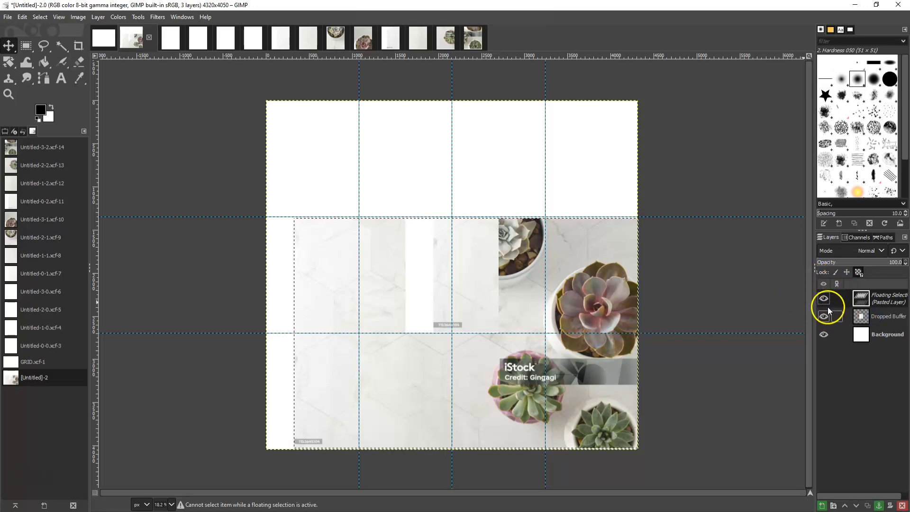
pyautogui.moveTo(888, 296); pyautogui.dragTo(893, 322)
pyautogui.click(887, 300)
# Convert the floating photo selection into a new layer and make the inserted slice's layer active
pyautogui.rightClick(894, 302)
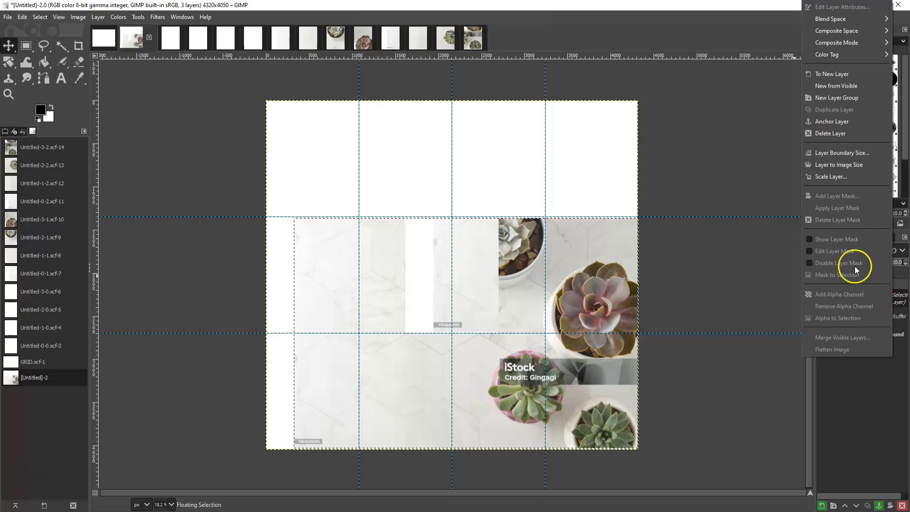
pyautogui.click(846, 75)
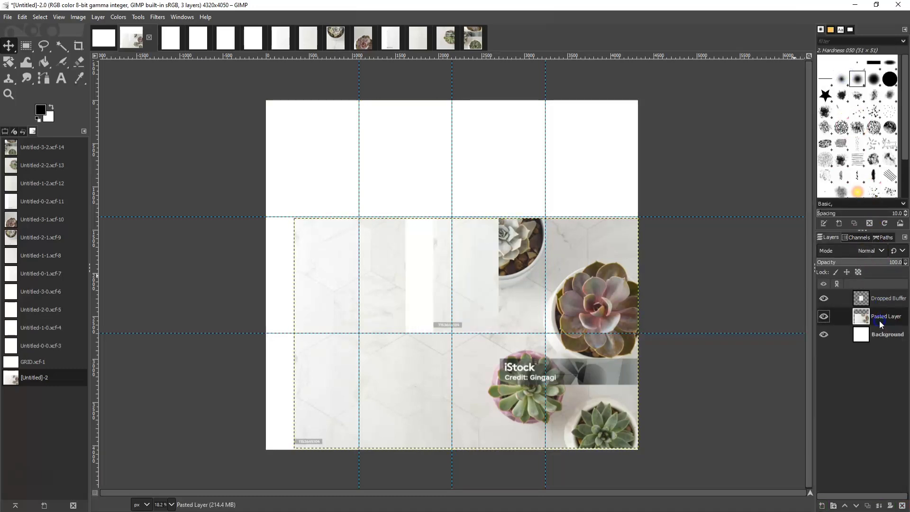
pyautogui.click(887, 301)
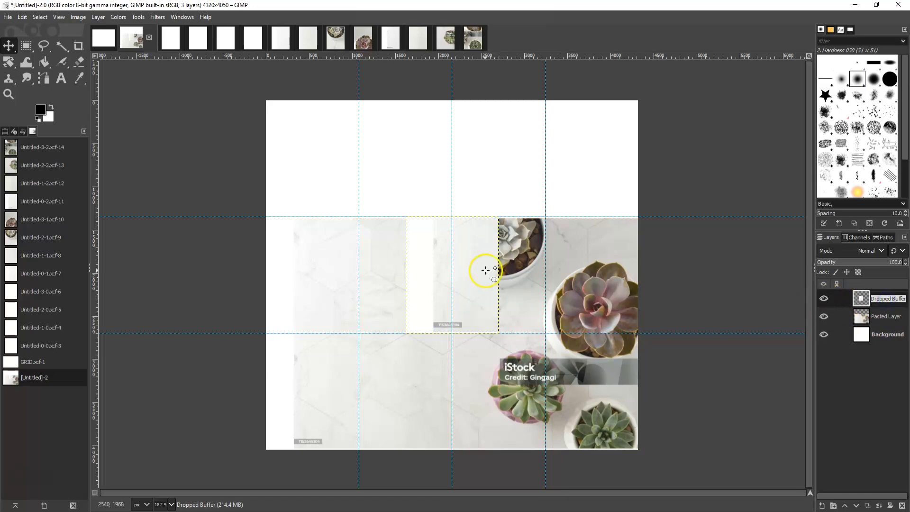
# Move the inserted slice layer over the fourth cell of the middle row and park it outside the canvas's right edge
pyautogui.click(472, 276)
pyautogui.moveTo(472, 276); pyautogui.dragTo(609, 275)
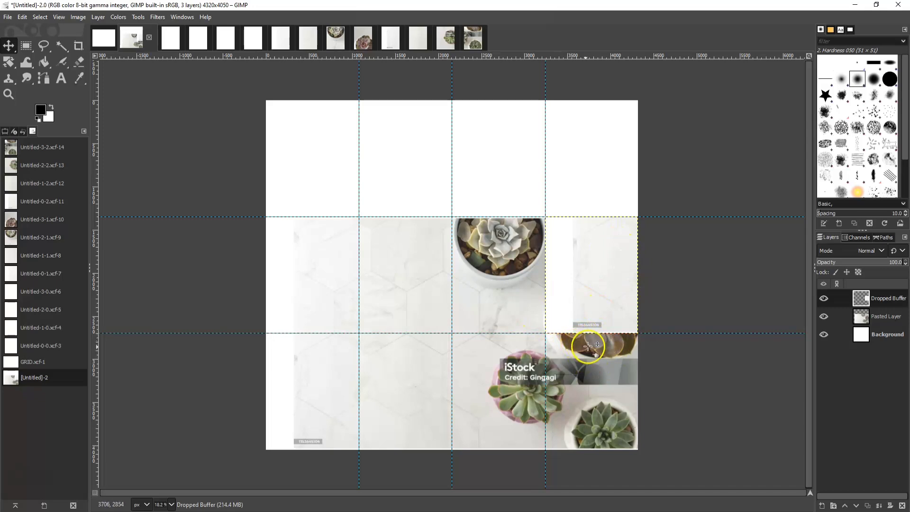
pyautogui.moveTo(598, 335); pyautogui.dragTo(692, 307)
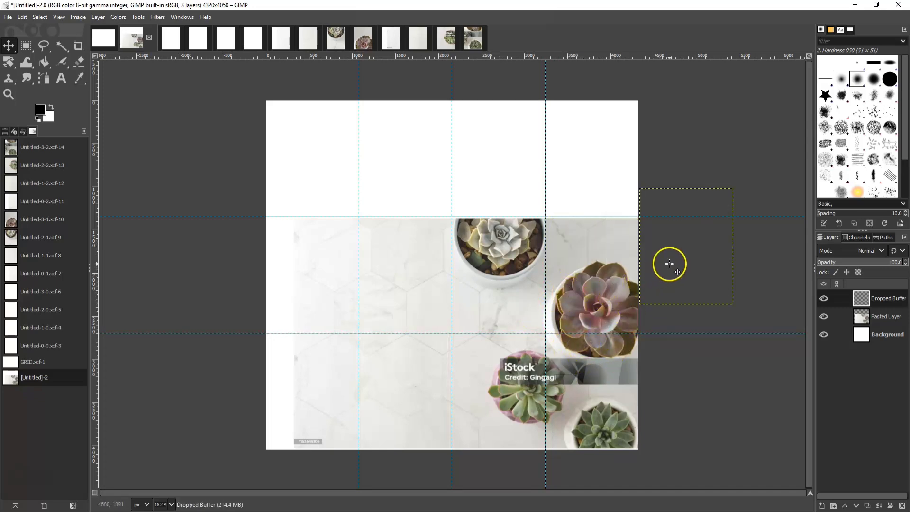
pyautogui.moveTo(668, 264); pyautogui.dragTo(575, 291)
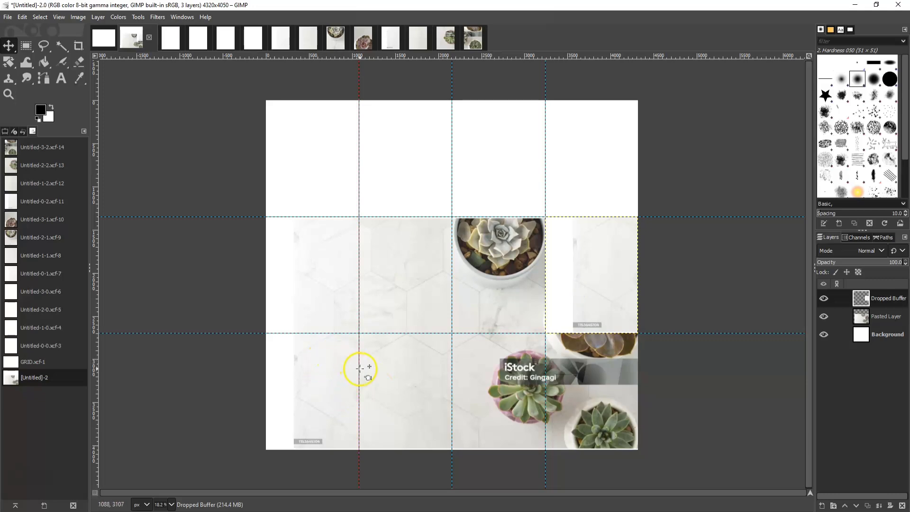
pyautogui.hotkey('ctrl', 'z')
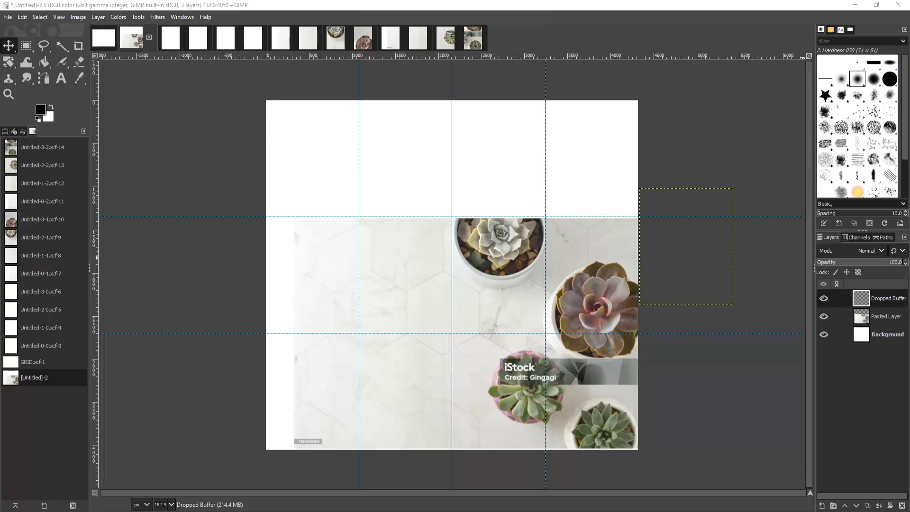
# Paste the scissors picture, convert the floating selection into a new layer and move it into the second cell of the middle row
pyautogui.hotkey('ctrl', 'v')
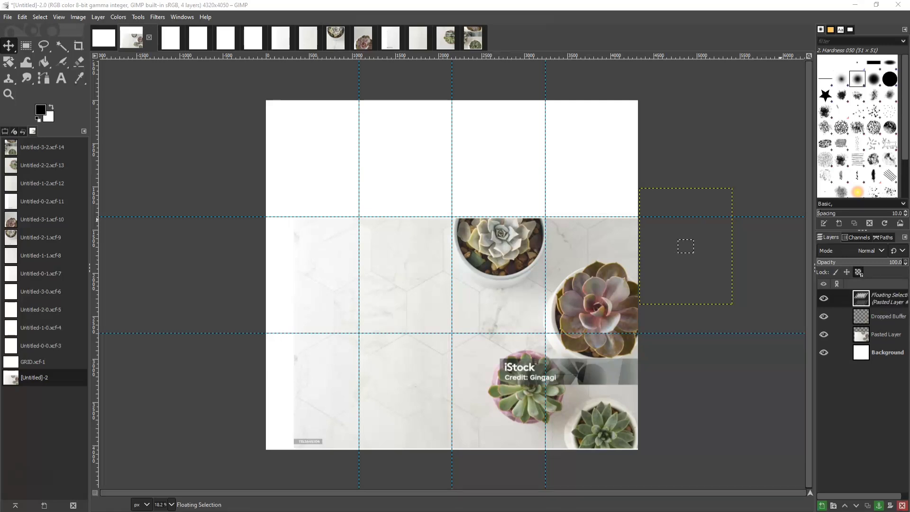
pyautogui.click(574, 184)
pyautogui.hotkey('ctrl', 'z')
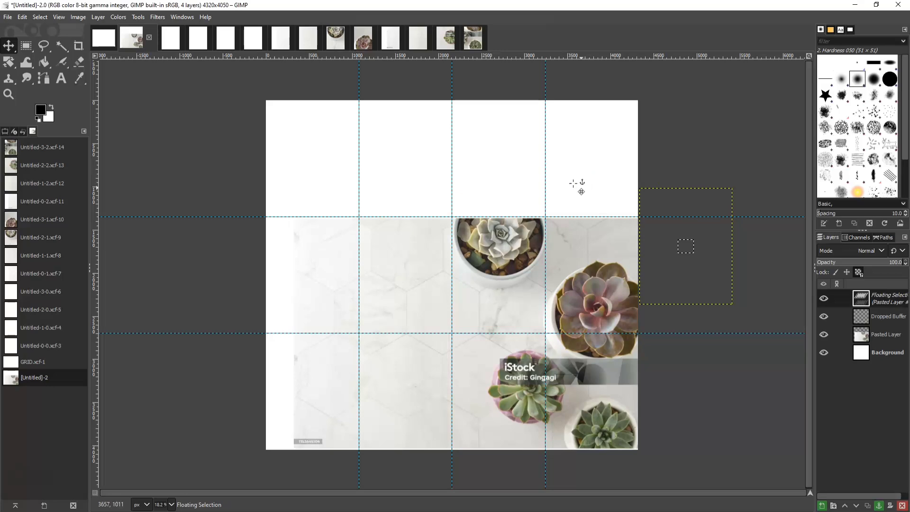
pyautogui.rightClick(882, 297)
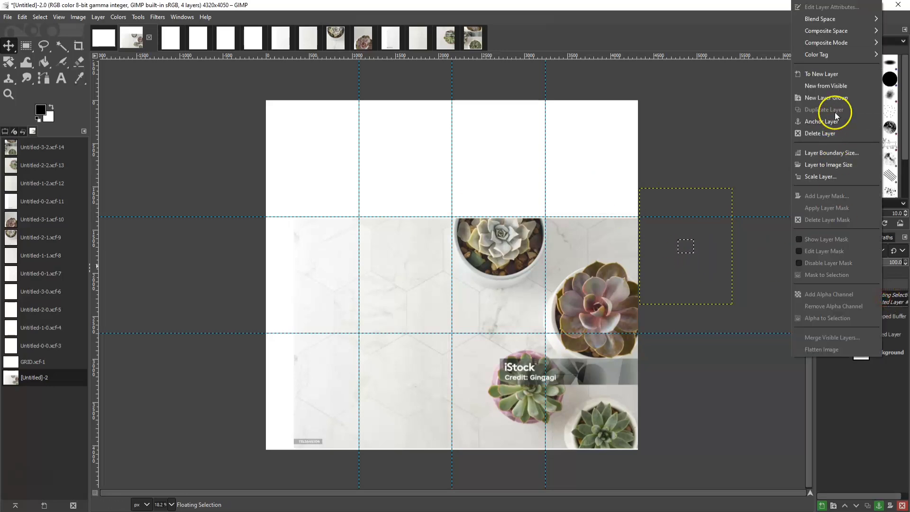
pyautogui.click(827, 75)
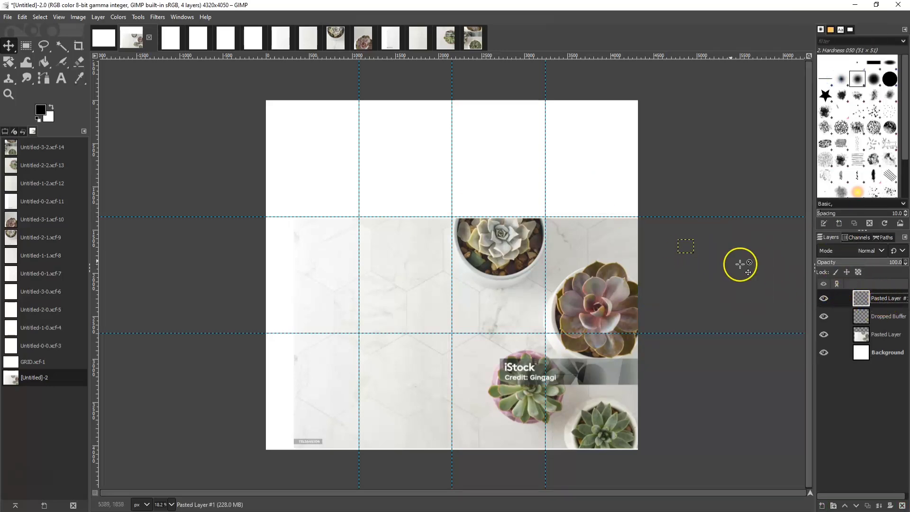
pyautogui.moveTo(684, 243); pyautogui.dragTo(405, 268)
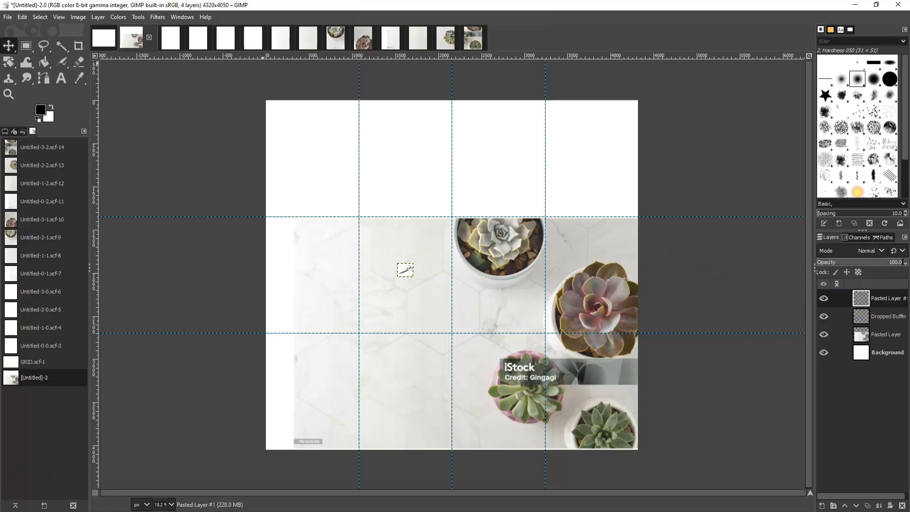
# Scale the scissors layer up to about one cell's width and place it across the guide between the first two bottom-row cells
pyautogui.click(98, 17)
pyautogui.click(110, 185)
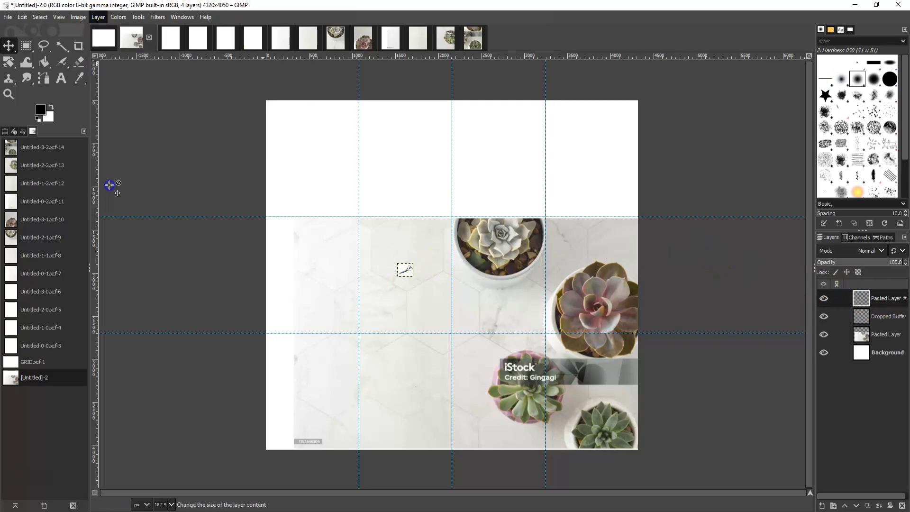
pyautogui.moveTo(434, 248); pyautogui.dragTo(372, 247)
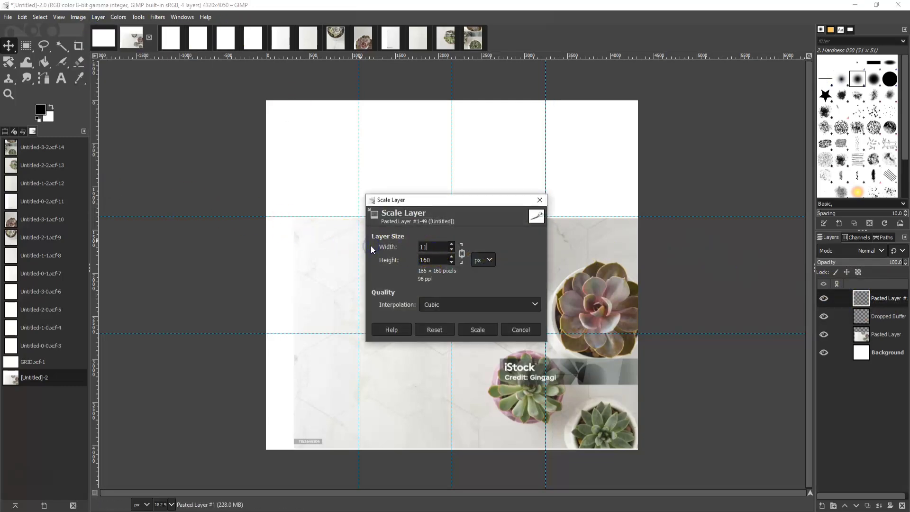
pyautogui.click(477, 329)
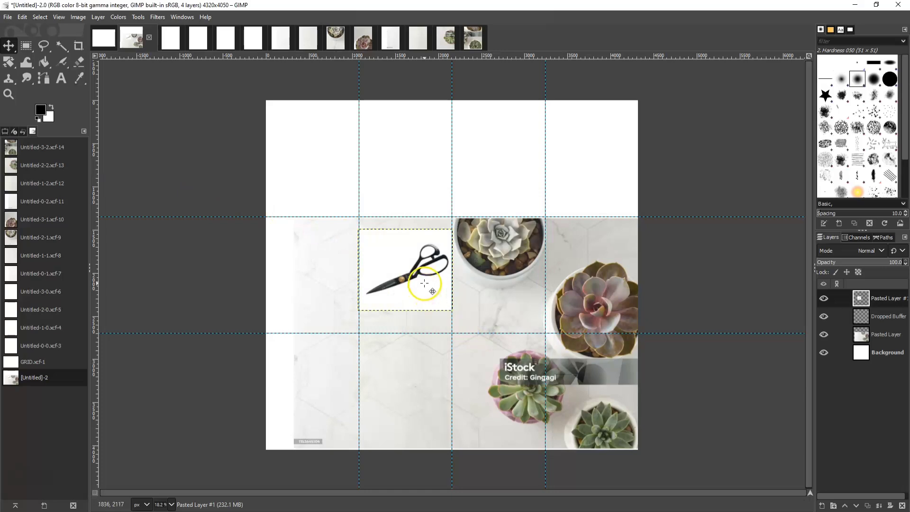
pyautogui.moveTo(417, 290); pyautogui.dragTo(378, 386)
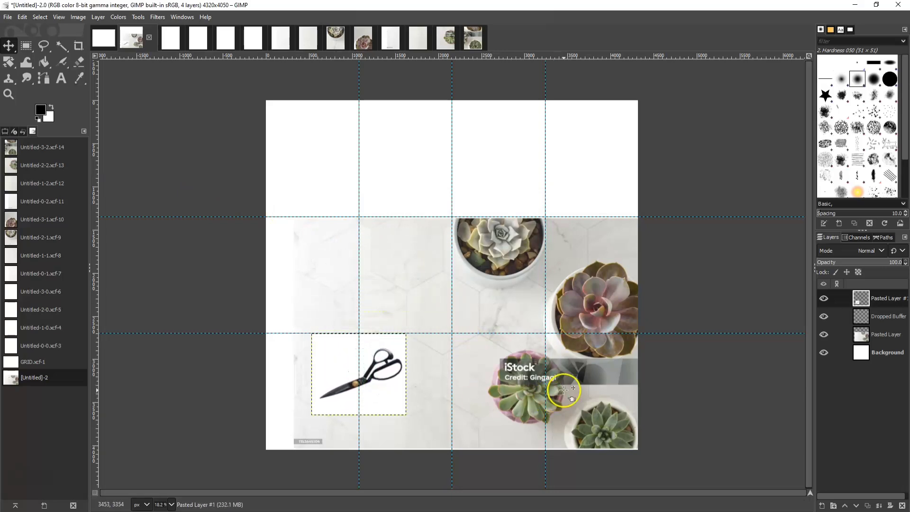
# Slice the image along its guides and check how the scissors are split between the new slices Untitled-1-2 and Untitled-0-2
pyautogui.click(78, 18)
pyautogui.click(95, 198)
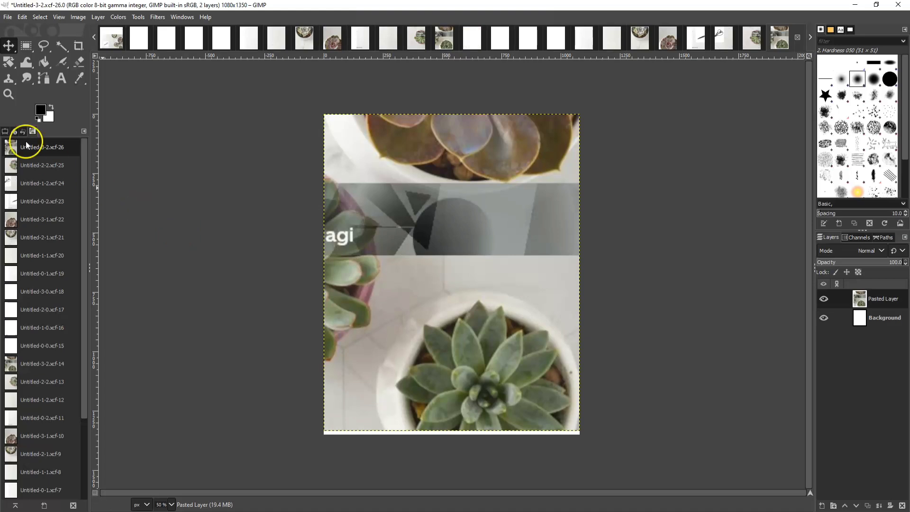
pyautogui.click(32, 183)
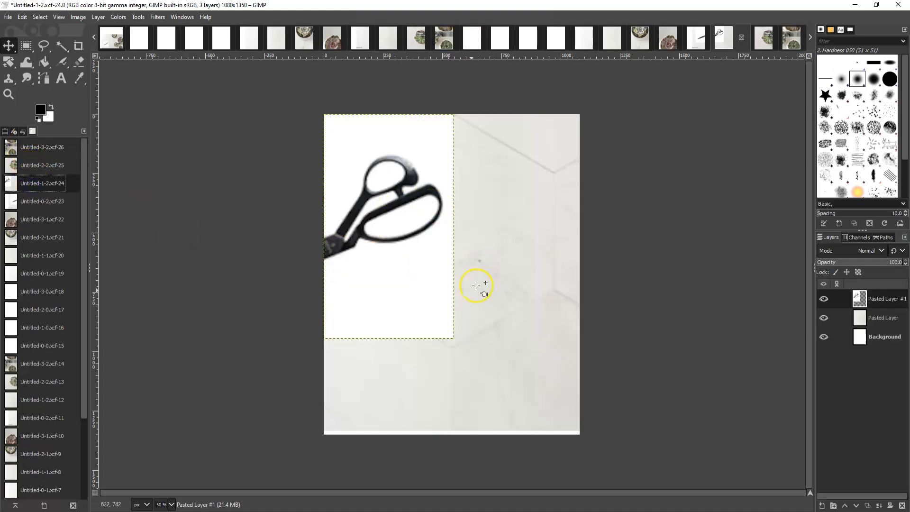
pyautogui.click(47, 203)
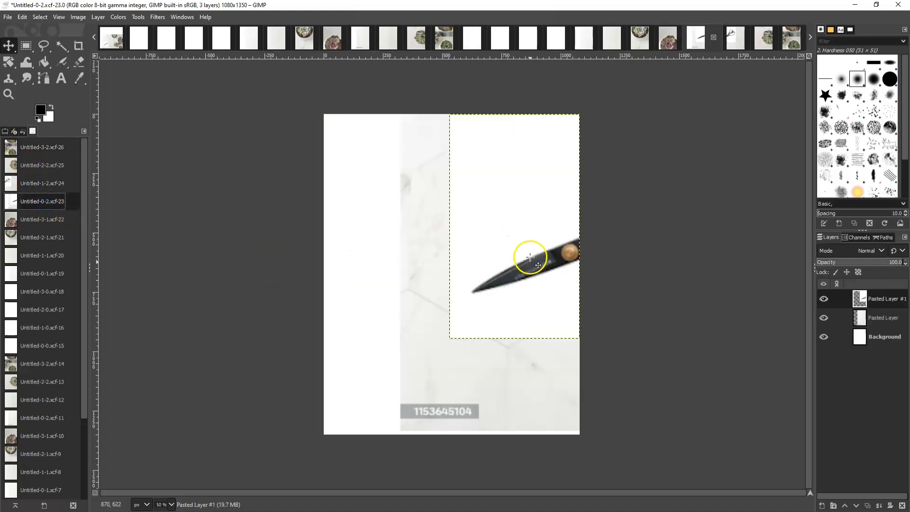
# Return to the original untitled image and insert the new slice Untitled-0-2.xcf as a layer over the fourth cell of the middle row
pyautogui.moveTo(83, 407); pyautogui.dragTo(87, 479)
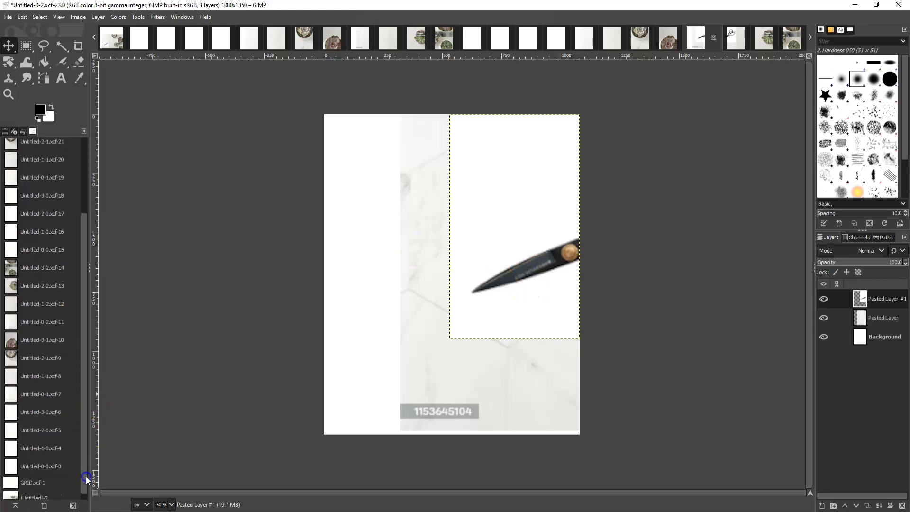
pyautogui.click(42, 497)
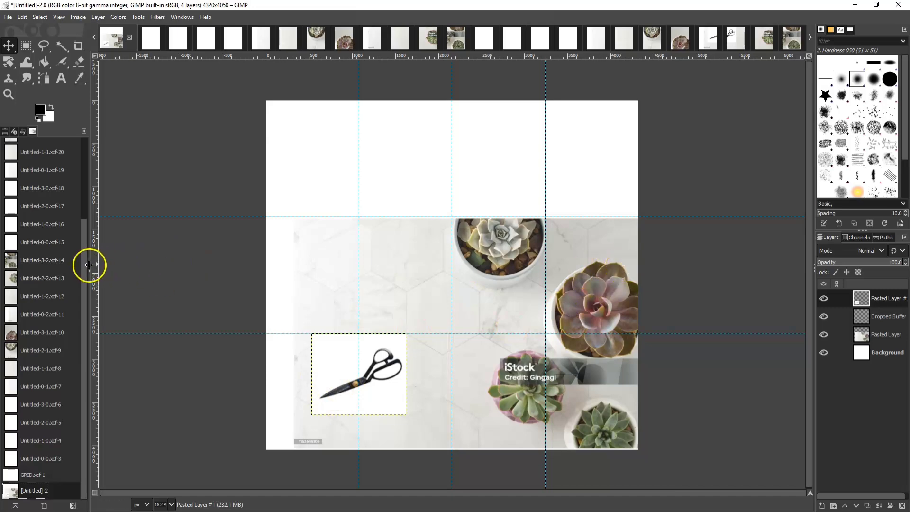
pyautogui.moveTo(87, 277); pyautogui.dragTo(87, 187)
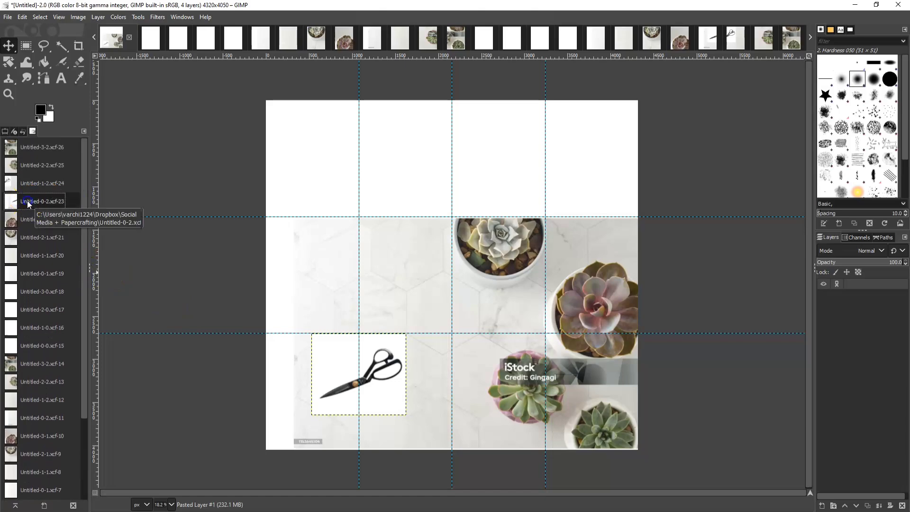
pyautogui.moveTo(27, 200); pyautogui.dragTo(621, 255)
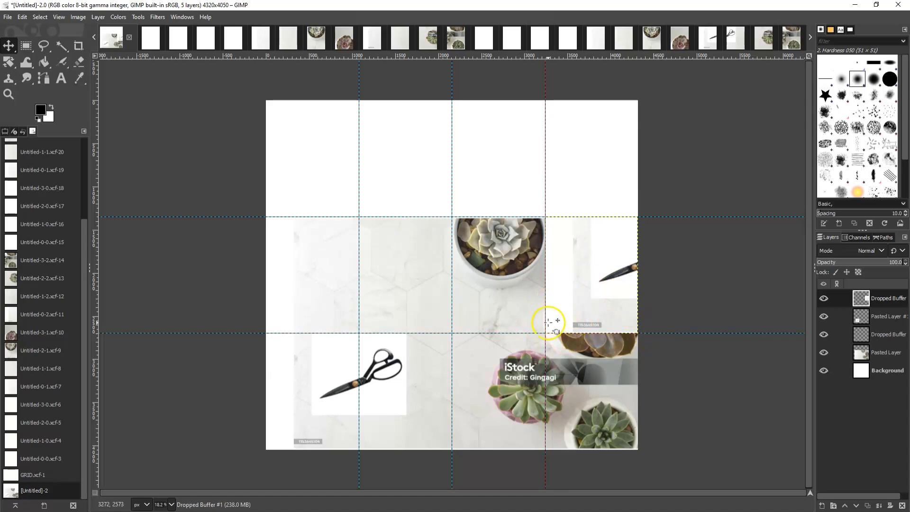
# Outline the scissors blade on the inserted slice with Free Select, cut it out and paste it as a new layer
pyautogui.click(45, 47)
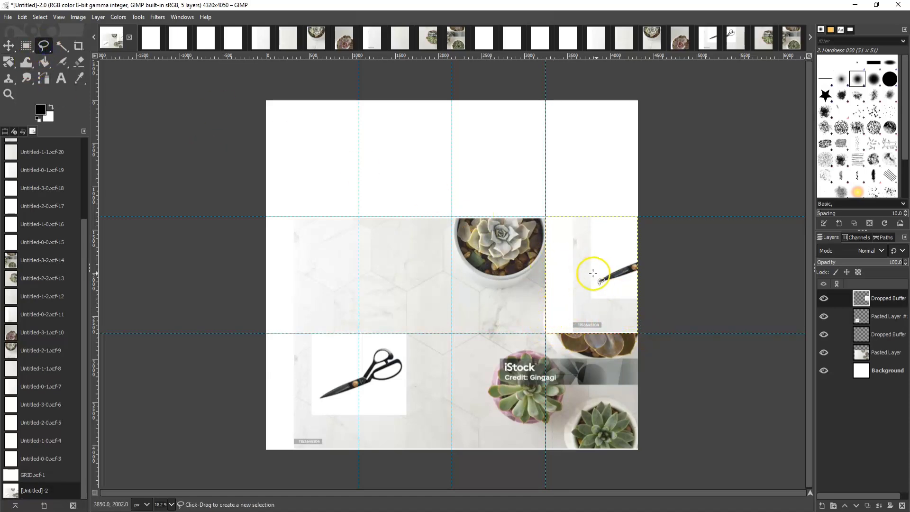
pyautogui.click(642, 270)
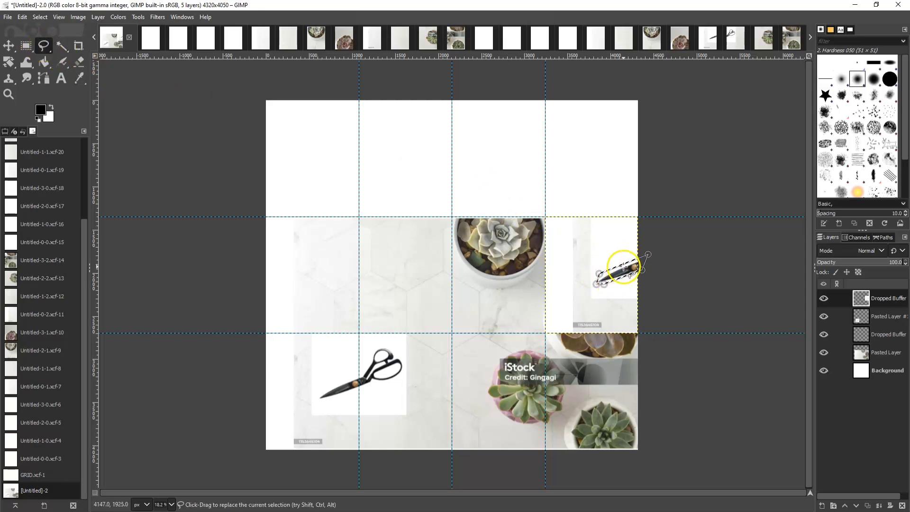
pyautogui.doubleClick(623, 268)
pyautogui.click(23, 17)
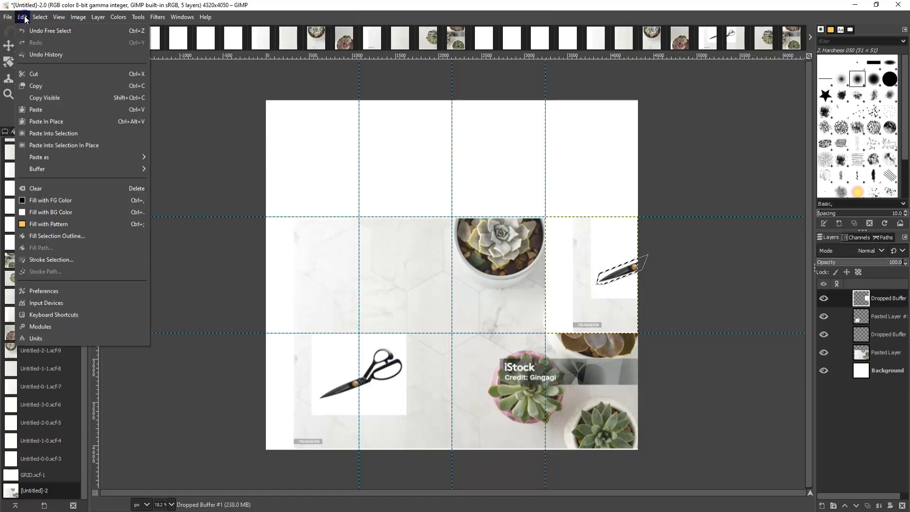
pyautogui.click(32, 73)
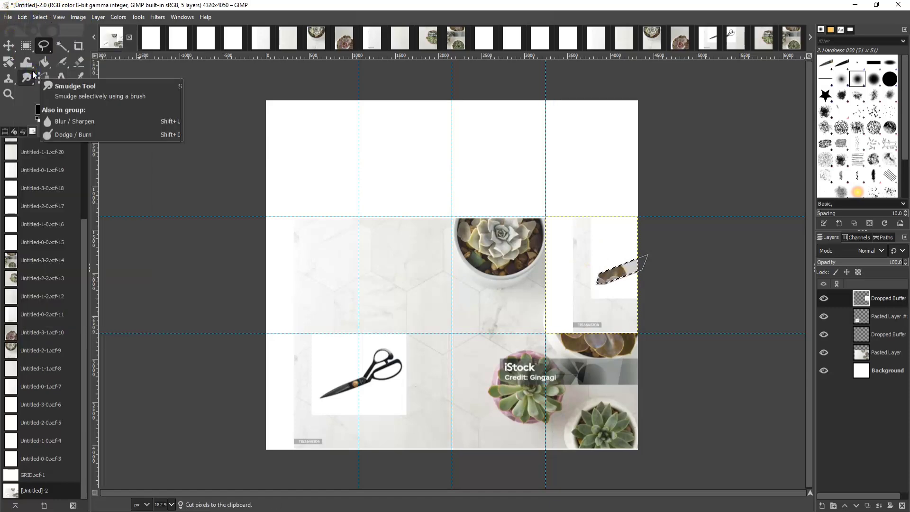
pyautogui.click(24, 18)
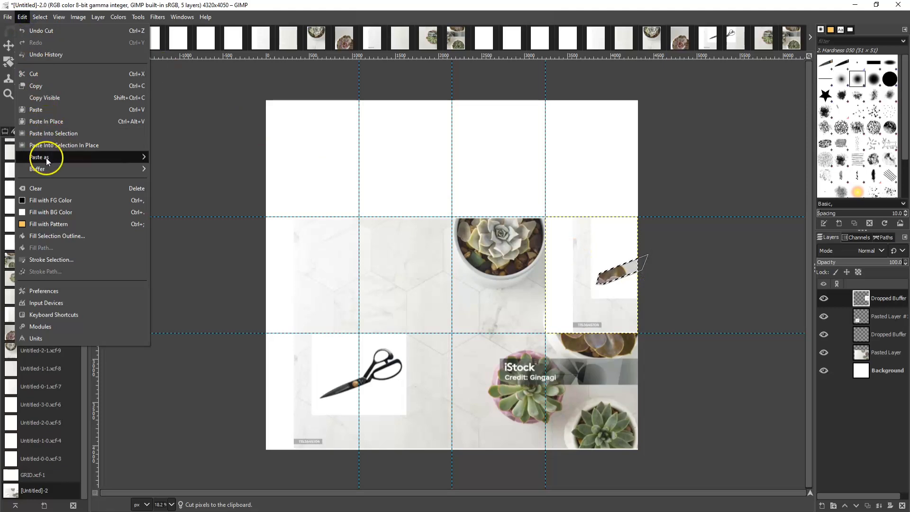
pyautogui.moveTo(47, 158)
pyautogui.click(167, 160)
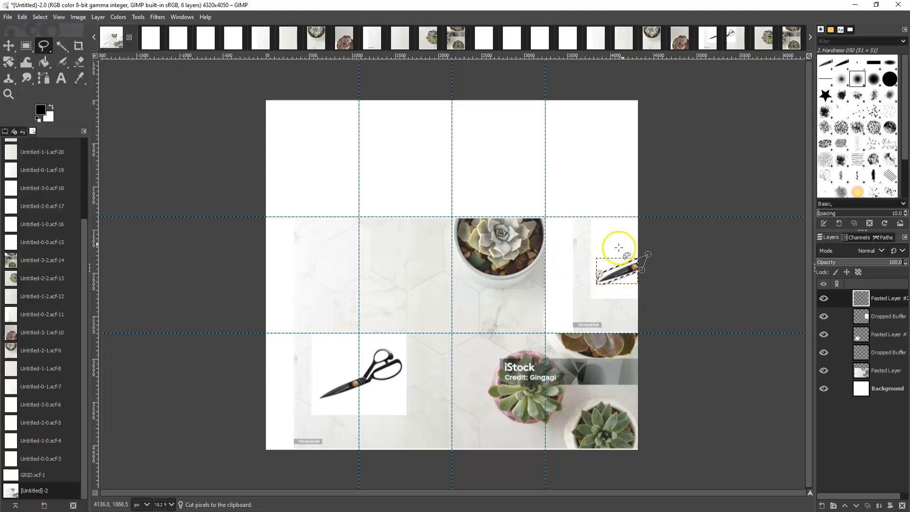
# Delete the inserted slice's layer beneath the pasted scissors blade
pyautogui.click(884, 316)
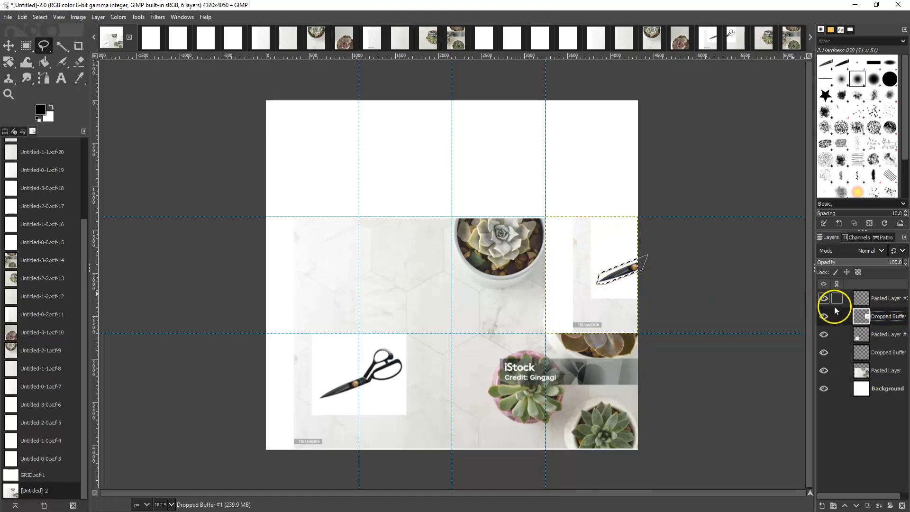
pyautogui.rightClick(877, 315)
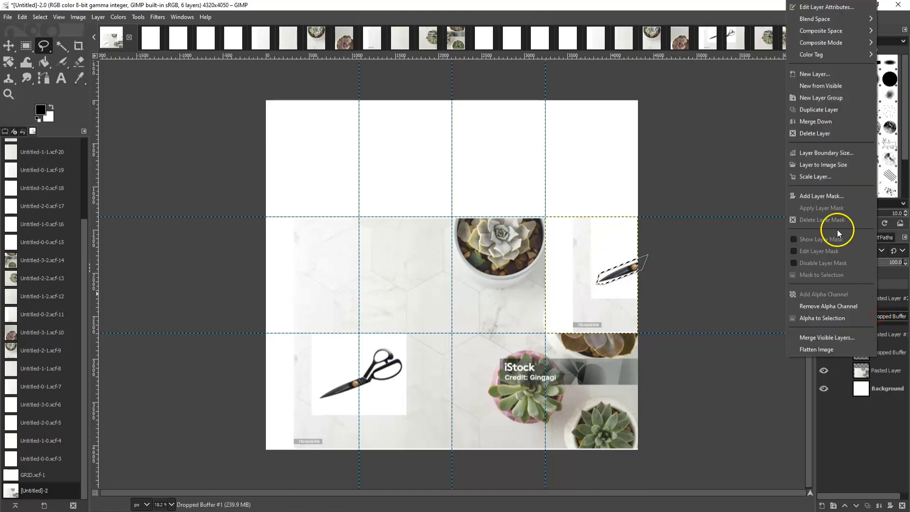
pyautogui.click(817, 133)
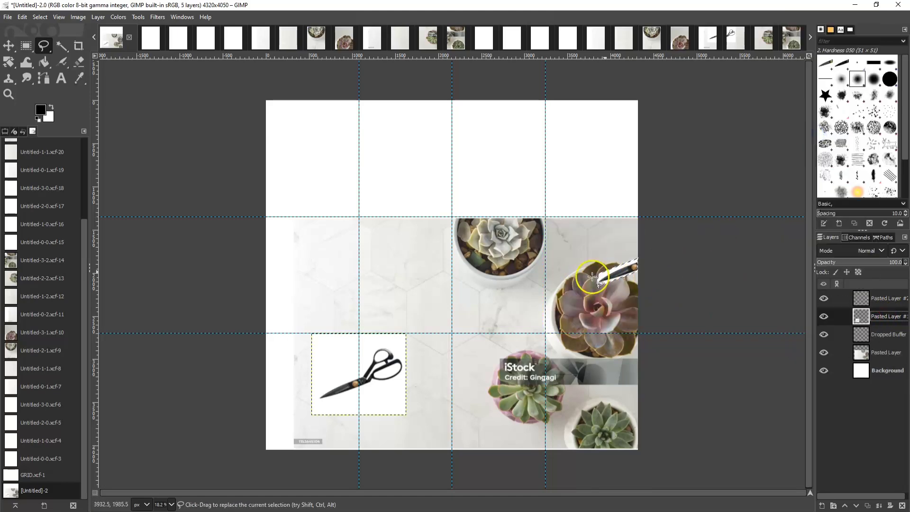